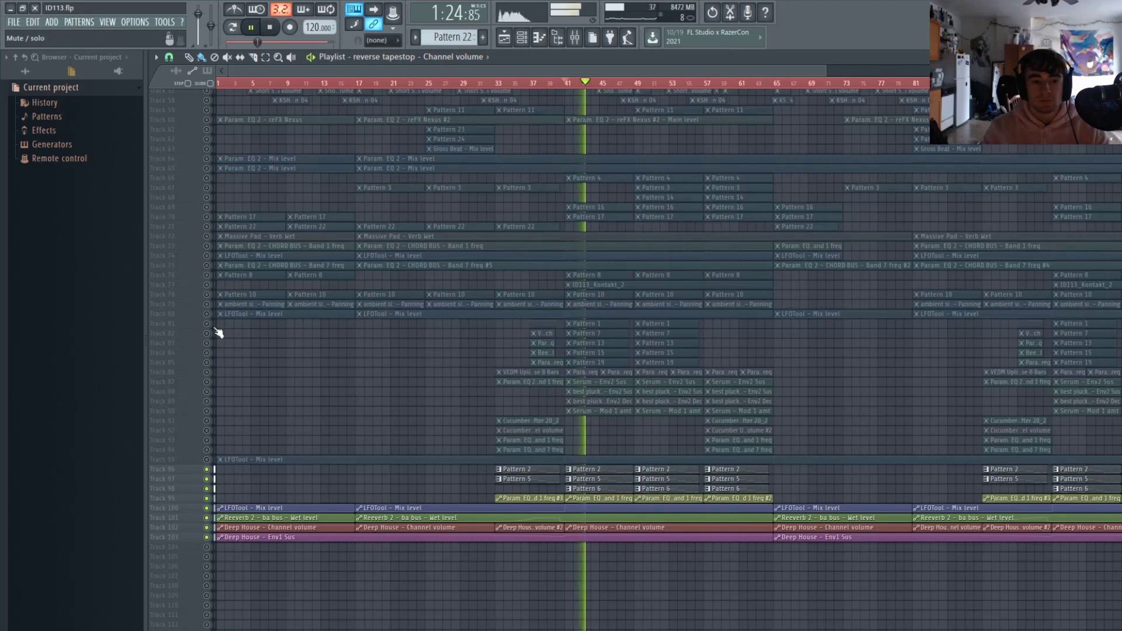
Bring all the muted playlist tracks back on, stop playback and show the channel rack with the Serum instrument.
{"action": "left_click", "coordinate": [206, 392]}
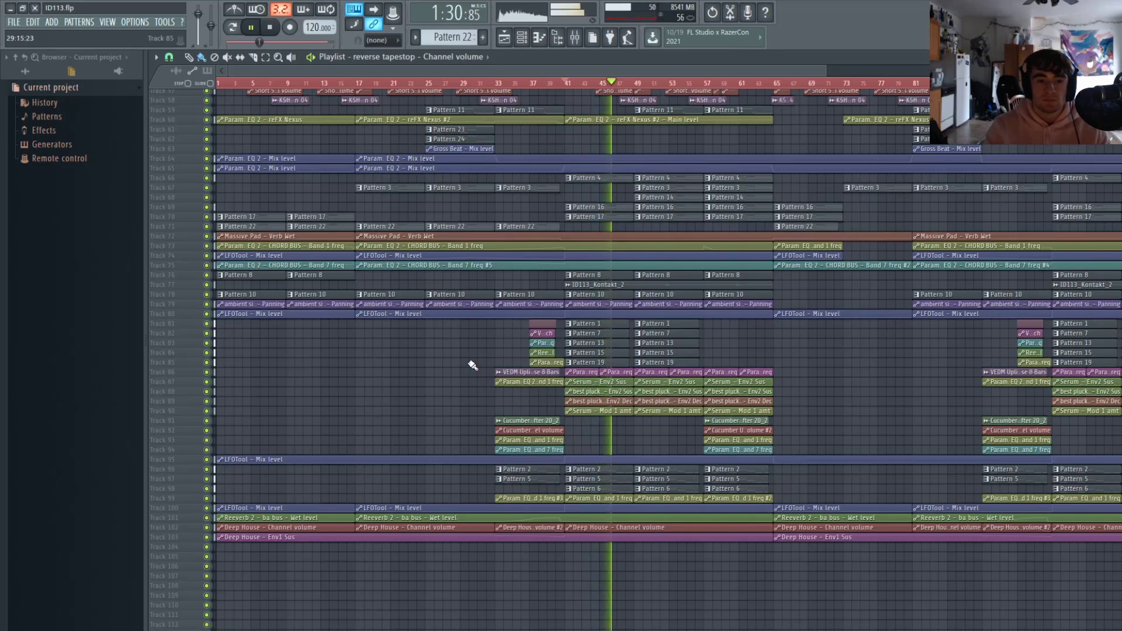
{"action": "key", "text": "space"}
{"action": "key", "text": "F6"}
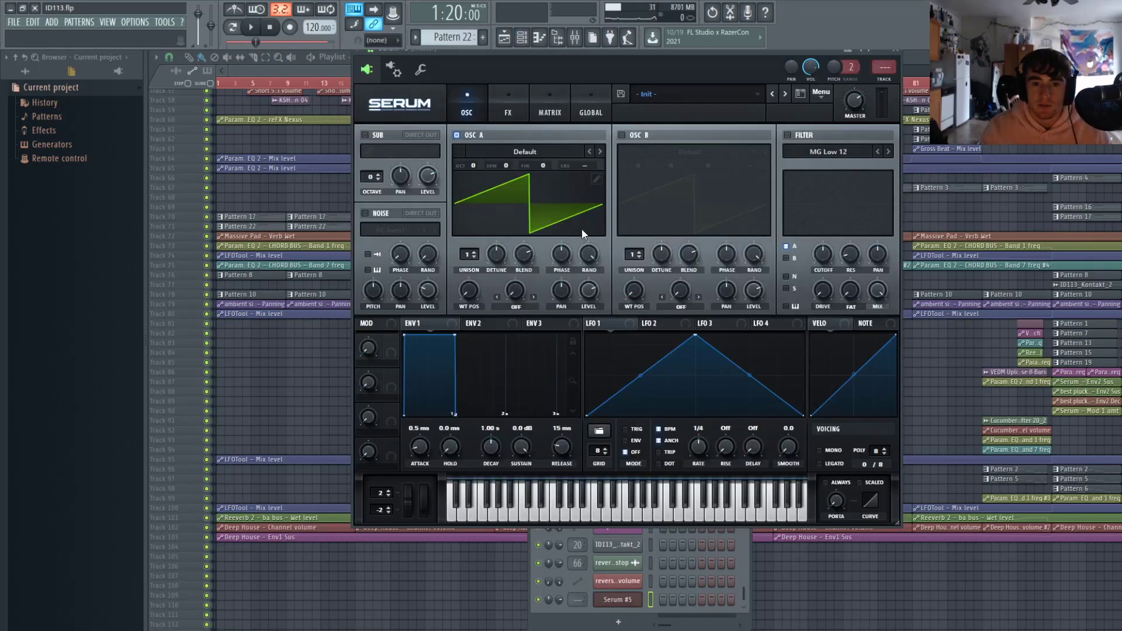
Set oscillator A to the Basic Shapes wavetable at position 4, and enable oscillator B with Basic Shapes.
{"action": "left_click", "coordinate": [600, 152]}
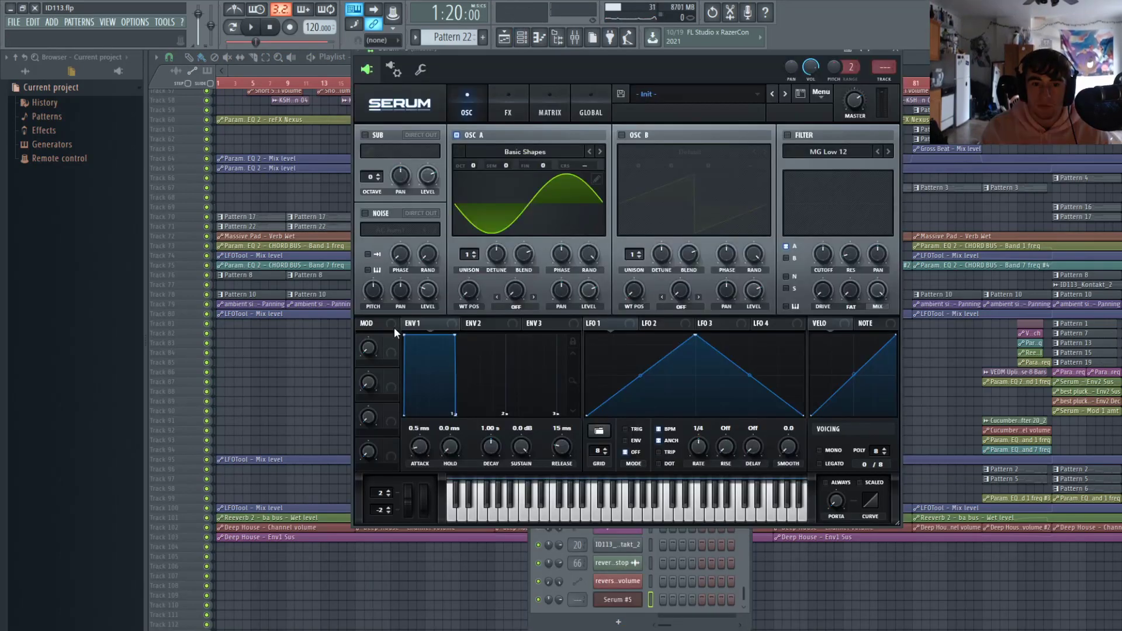
{"action": "left_click_drag", "start_coordinate": [469, 292], "coordinate": [491, 261]}
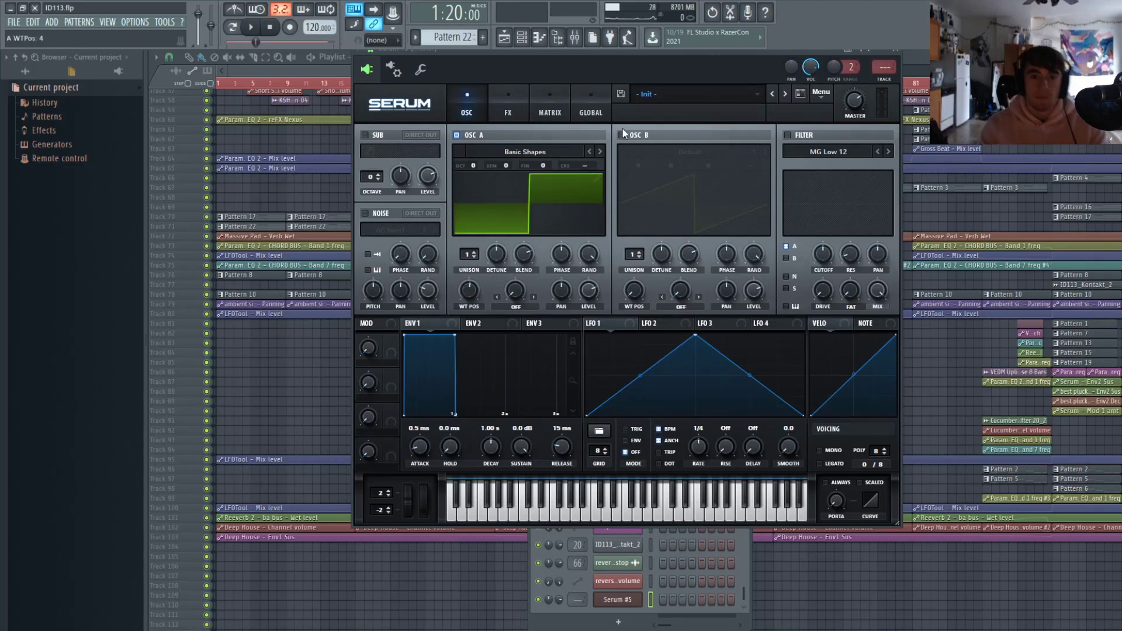
{"action": "left_click", "coordinate": [622, 135]}
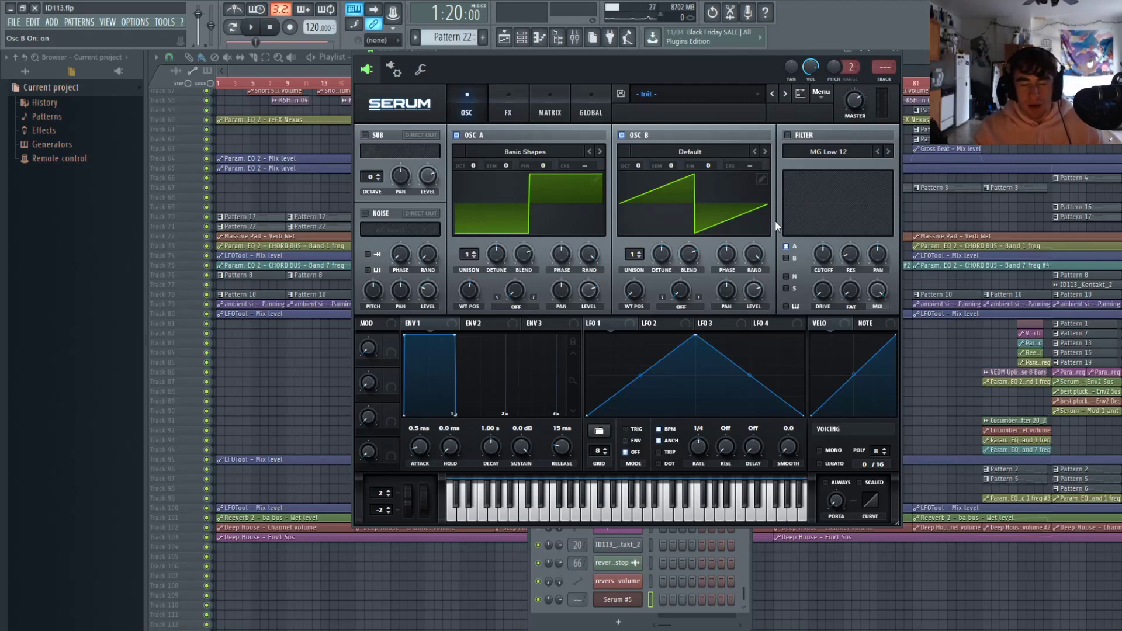
{"action": "left_click", "coordinate": [765, 152]}
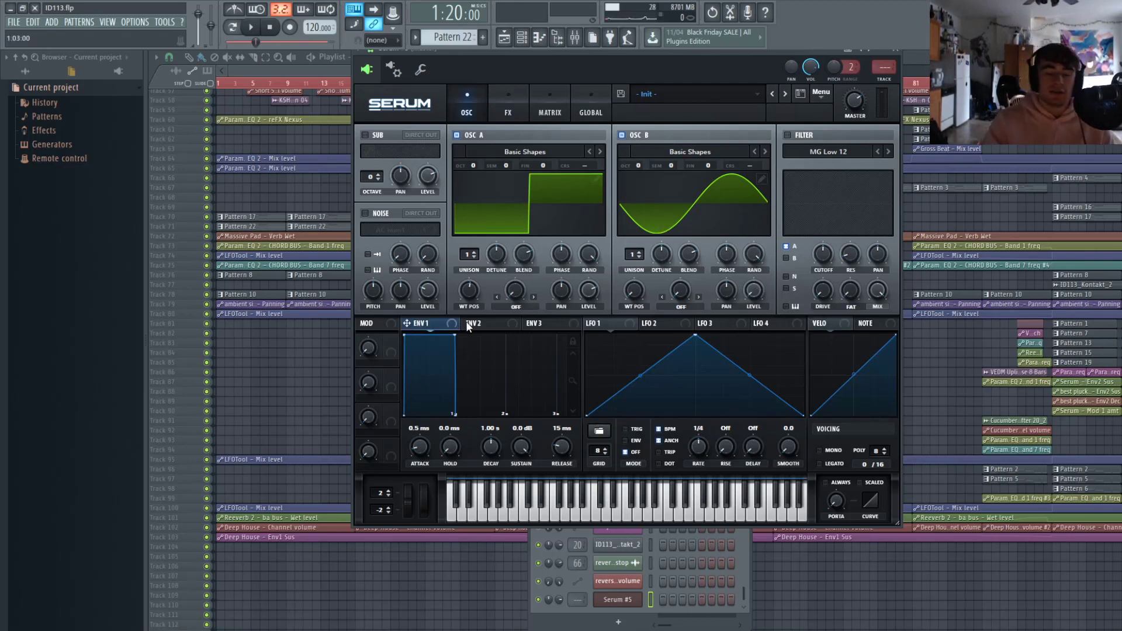
Set Envelope 1's sustain to -3.5 dB and its release to about 362 ms, and audition a note.
{"action": "left_click_drag", "start_coordinate": [514, 441], "coordinate": [500, 454]}
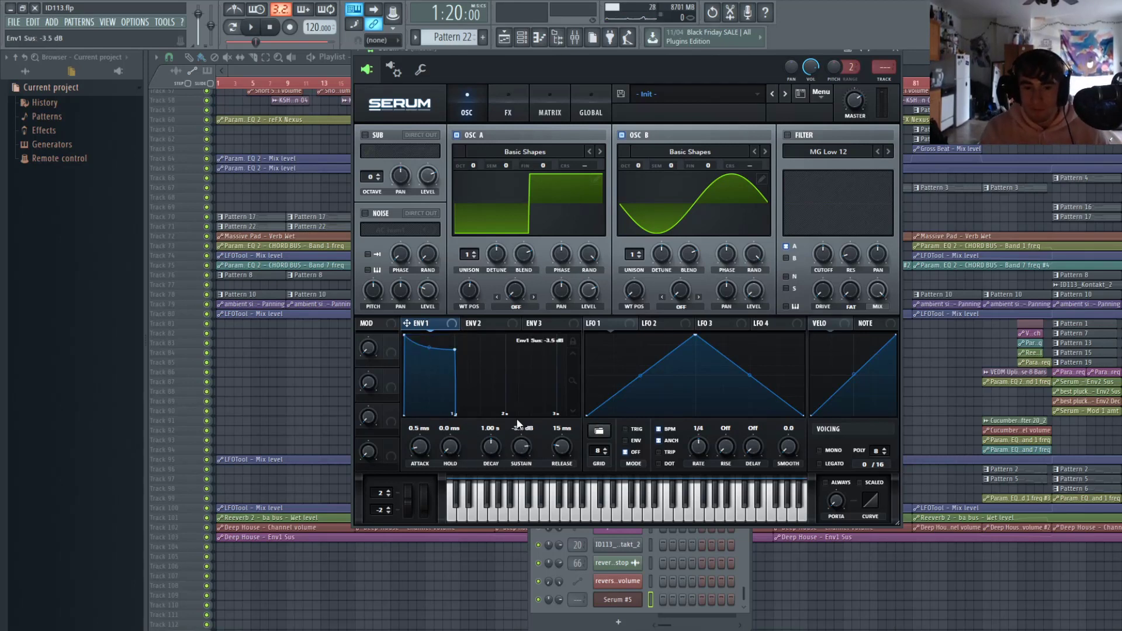
{"action": "left_click_drag", "start_coordinate": [561, 446], "coordinate": [580, 447]}
{"action": "left_click", "coordinate": [566, 507]}
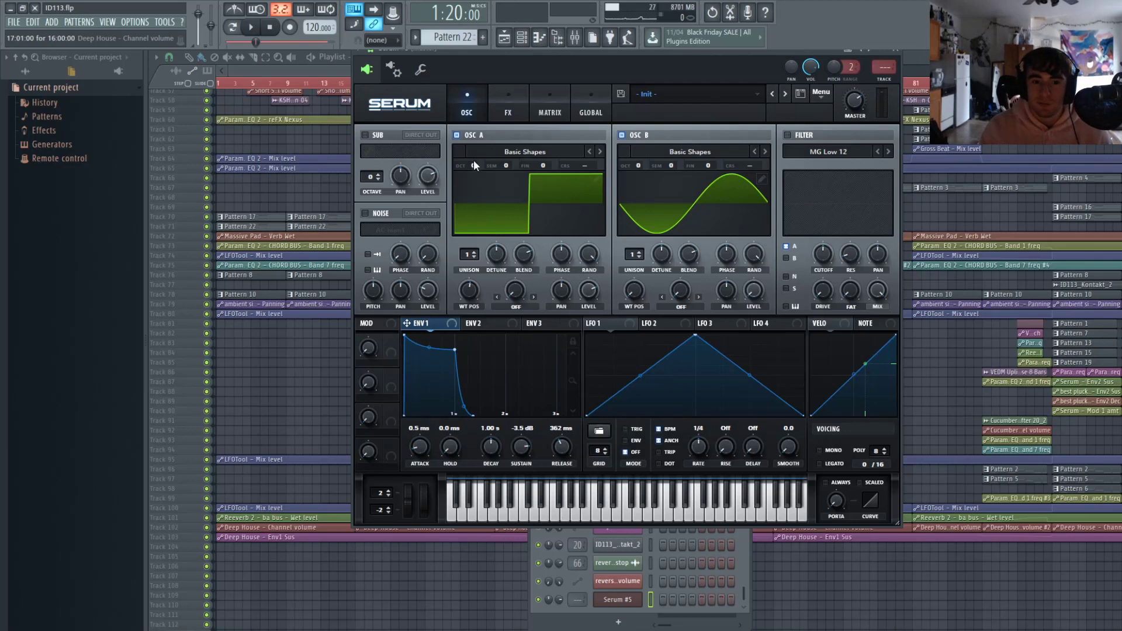
Enable the sub oscillator at octave -2 and lower oscillator A to octave -1.
{"action": "left_click", "coordinate": [365, 135]}
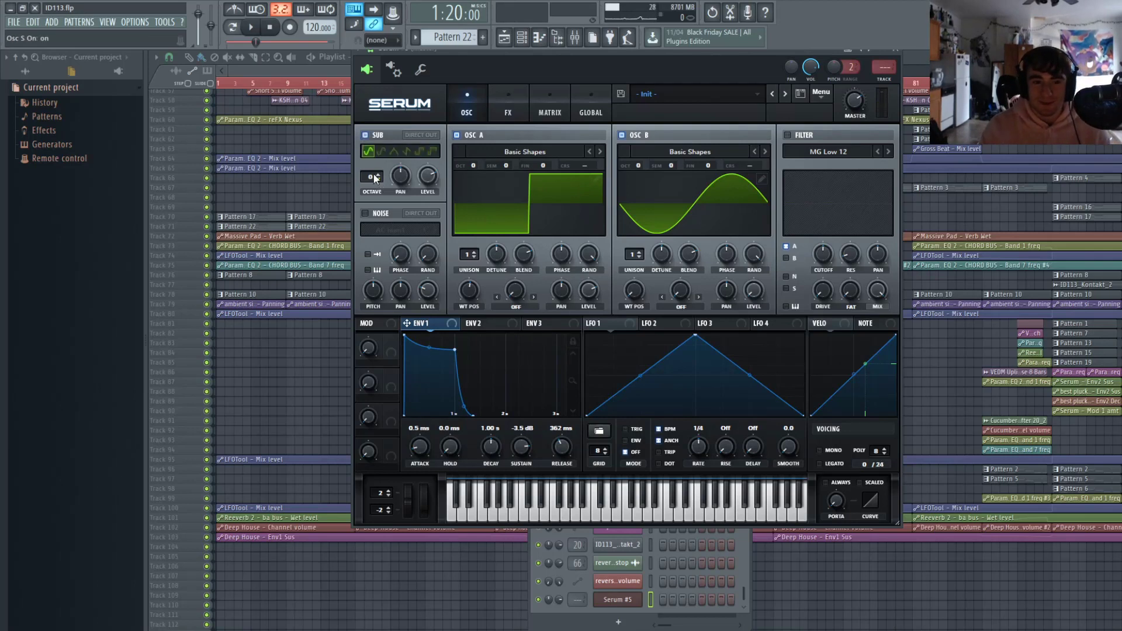
{"action": "left_click_drag", "start_coordinate": [378, 175], "coordinate": [387, 180]}
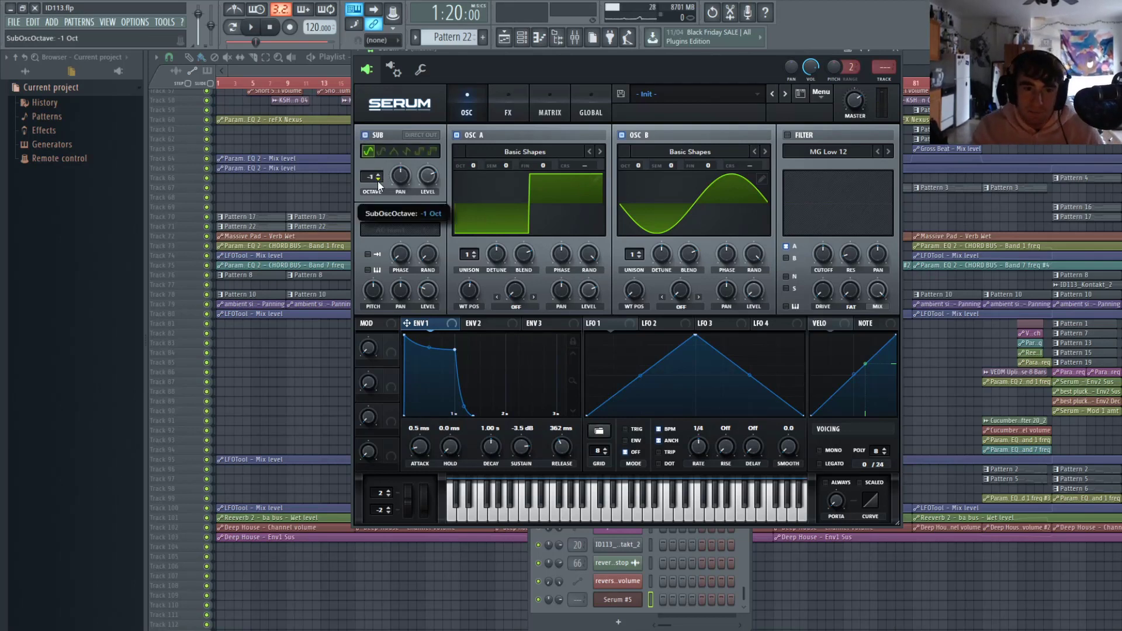
{"action": "left_click_drag", "start_coordinate": [471, 167], "coordinate": [468, 180]}
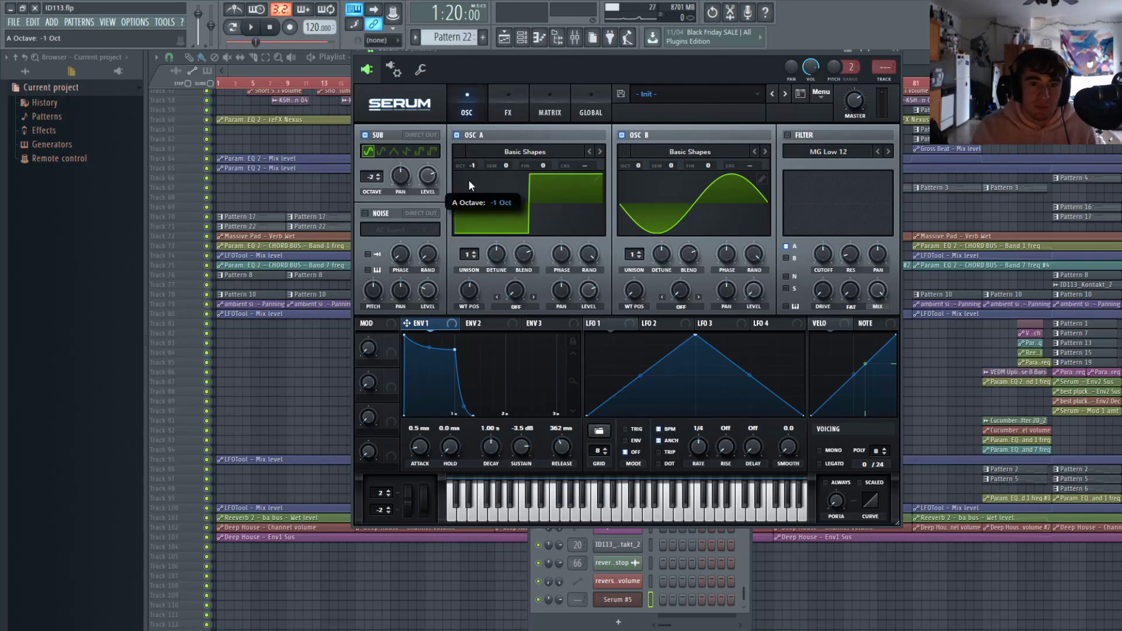
Set Envelope 2's sustain to about 53.5%.
{"action": "left_click", "coordinate": [488, 323]}
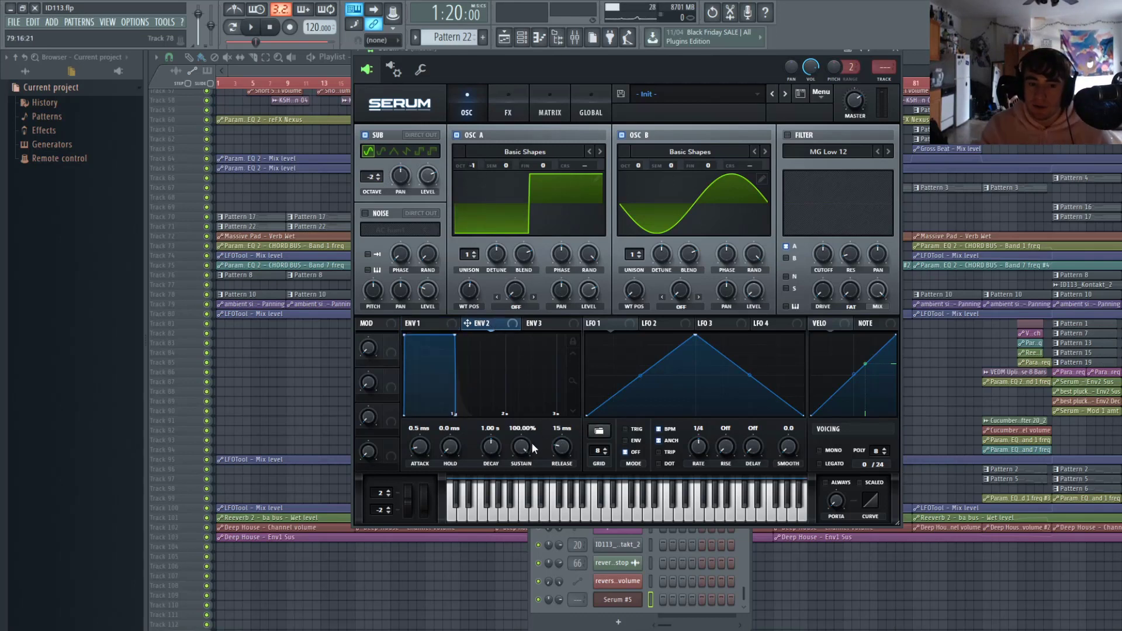
{"action": "left_click_drag", "start_coordinate": [521, 447], "coordinate": [514, 508]}
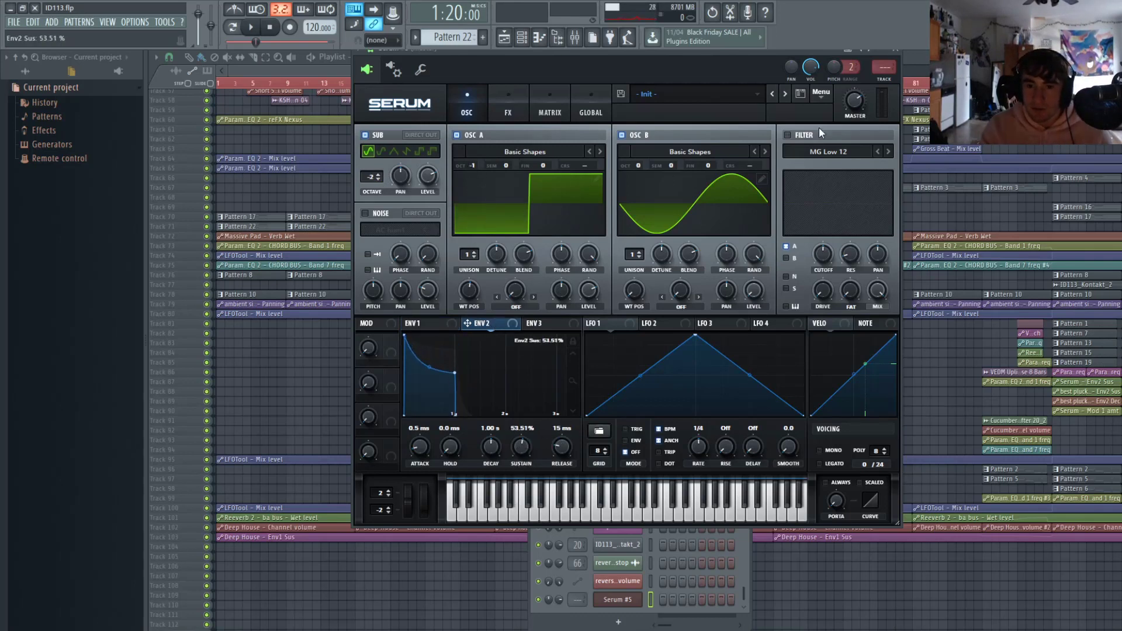
Enable the MG Low 12 filter for all sound sources and lower its cutoff, modulated by Envelope 2 with an amount of 46.
{"action": "left_click", "coordinate": [789, 135]}
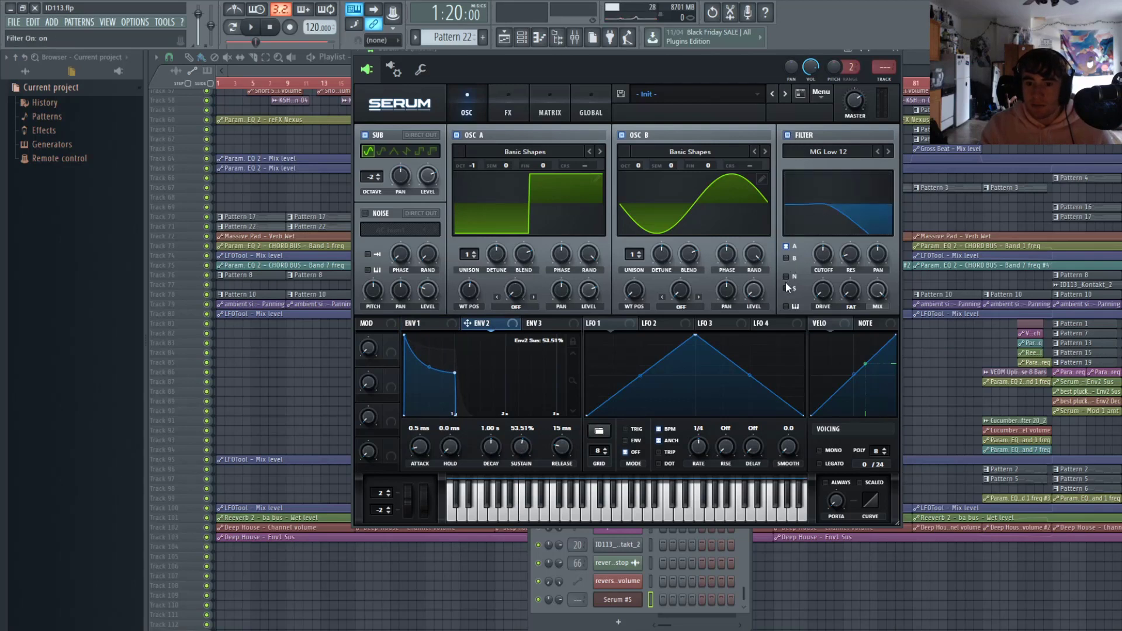
{"action": "left_click", "coordinate": [786, 289]}
{"action": "left_click", "coordinate": [786, 276]}
{"action": "left_click", "coordinate": [787, 258]}
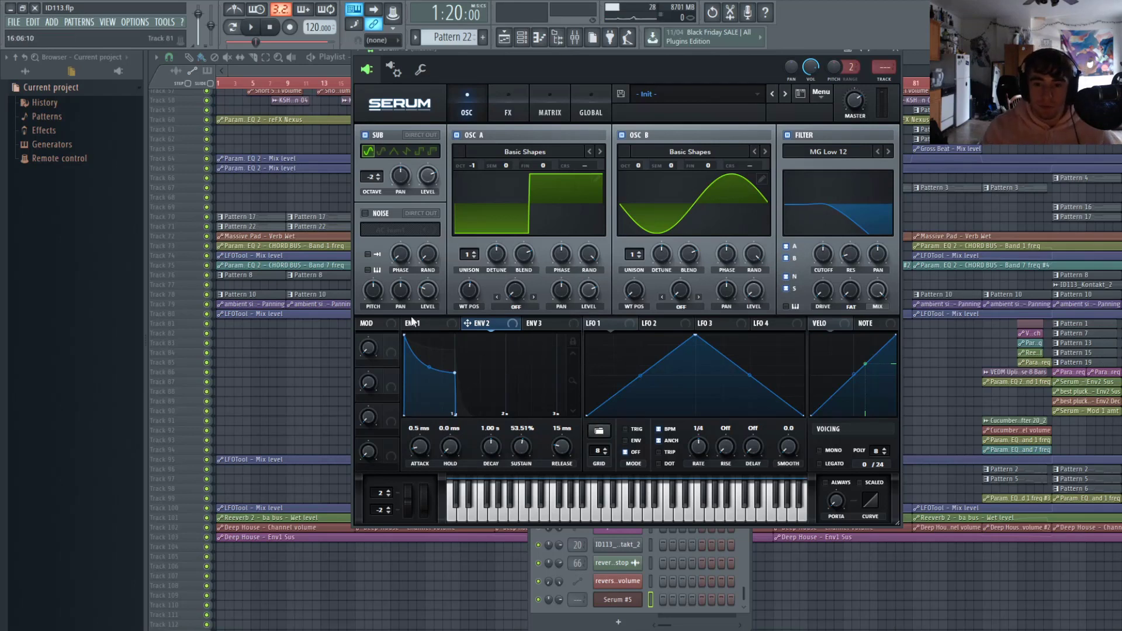
{"action": "left_click_drag", "start_coordinate": [850, 265], "coordinate": [805, 266]}
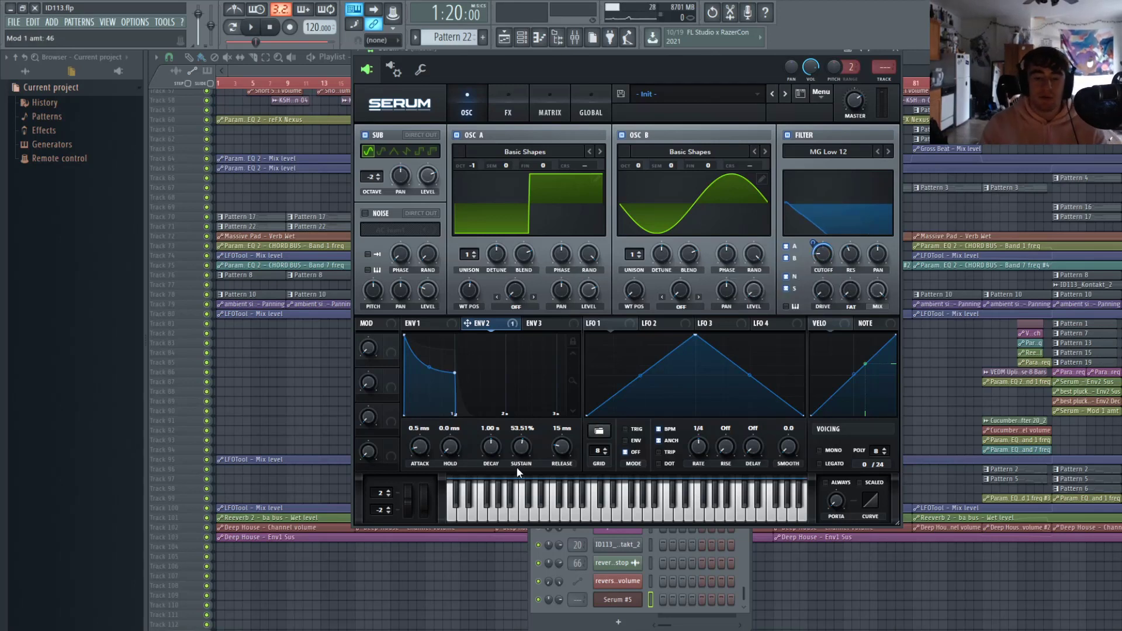
Audition several notes to hear the effect of Envelope 2 on the filter cutoff.
{"action": "left_click", "coordinate": [546, 497]}
{"action": "left_click", "coordinate": [536, 495]}
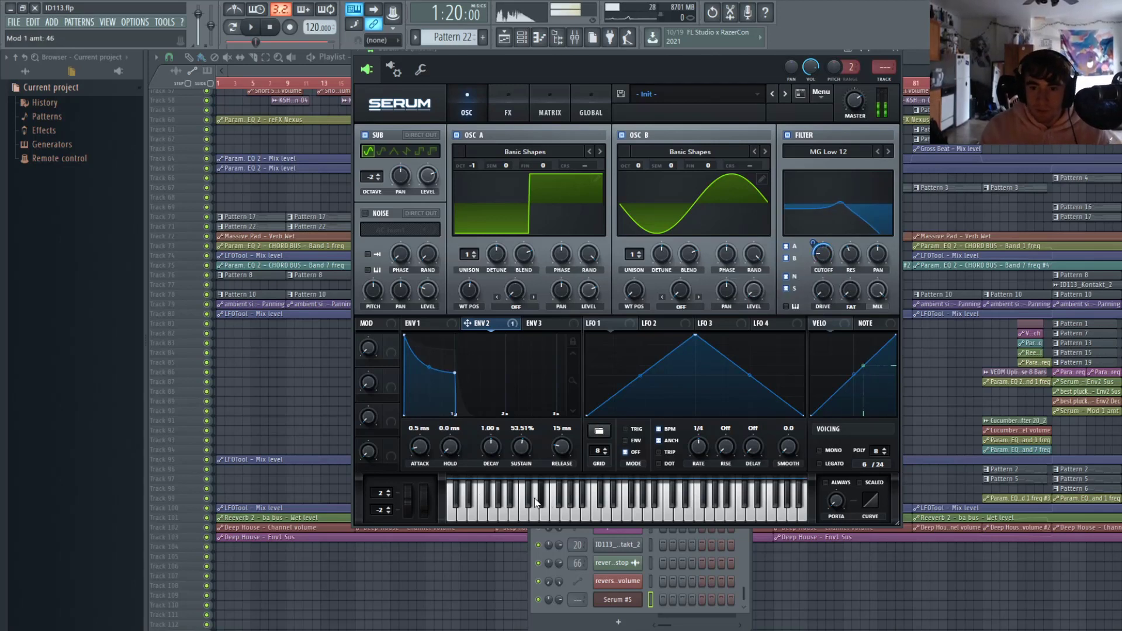
{"action": "left_click", "coordinate": [522, 498]}
{"action": "left_click", "coordinate": [506, 499]}
{"action": "left_click", "coordinate": [507, 498]}
{"action": "left_click", "coordinate": [506, 499]}
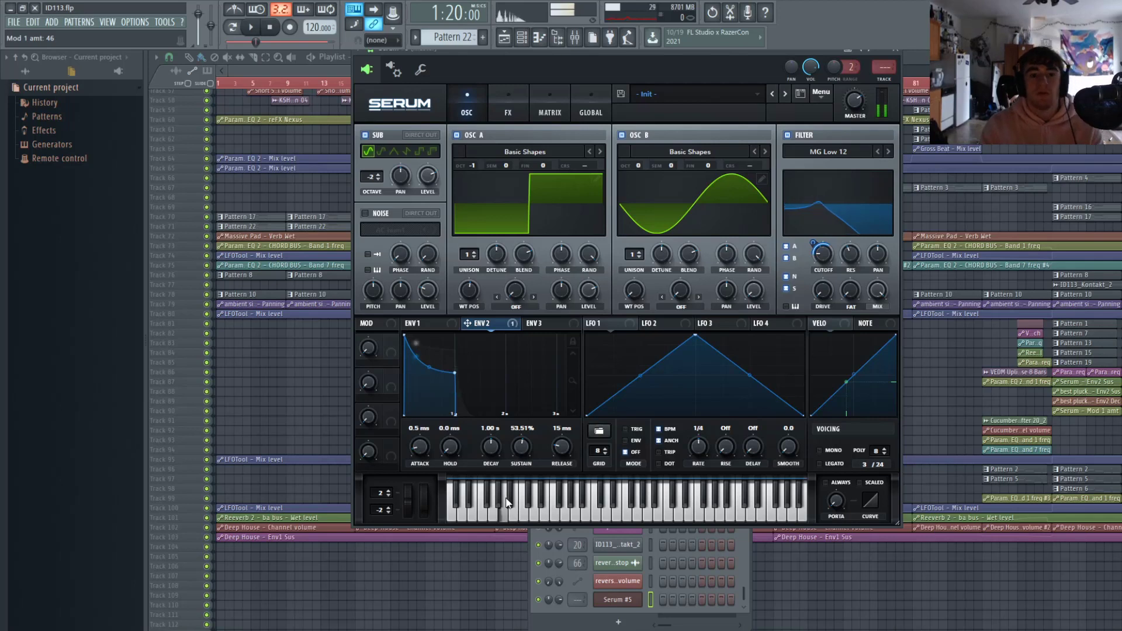
{"action": "left_click", "coordinate": [506, 499]}
{"action": "left_click", "coordinate": [507, 499]}
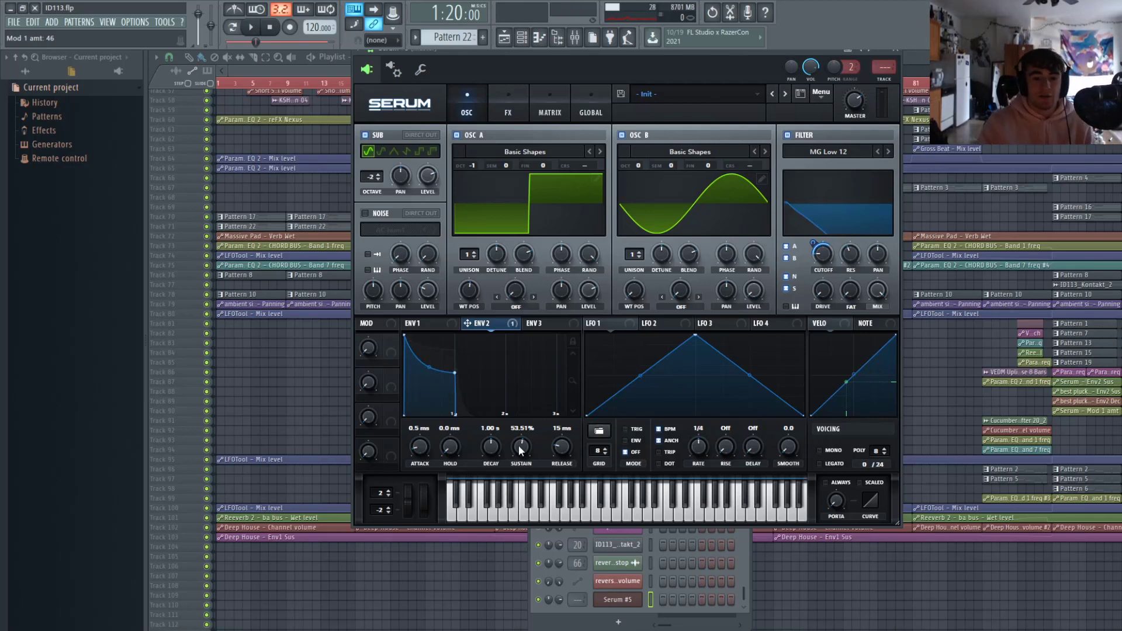
Set Envelope 2's sustain to about 21.5%, release to 424 ms and decay to 1.72 s, and audition notes.
{"action": "left_click_drag", "start_coordinate": [513, 451], "coordinate": [515, 494]}
{"action": "left_click_drag", "start_coordinate": [564, 455], "coordinate": [583, 443]}
{"action": "left_click_drag", "start_coordinate": [492, 447], "coordinate": [491, 424]}
{"action": "left_click", "coordinate": [541, 501]}
{"action": "left_click", "coordinate": [552, 492]}
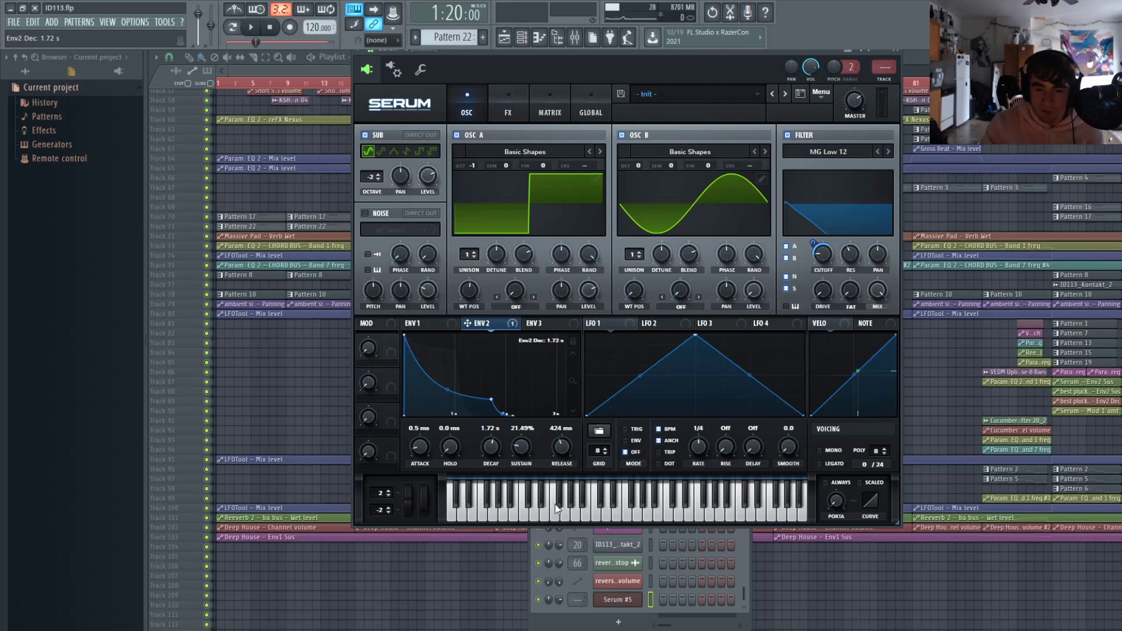
{"action": "left_click", "coordinate": [578, 518]}
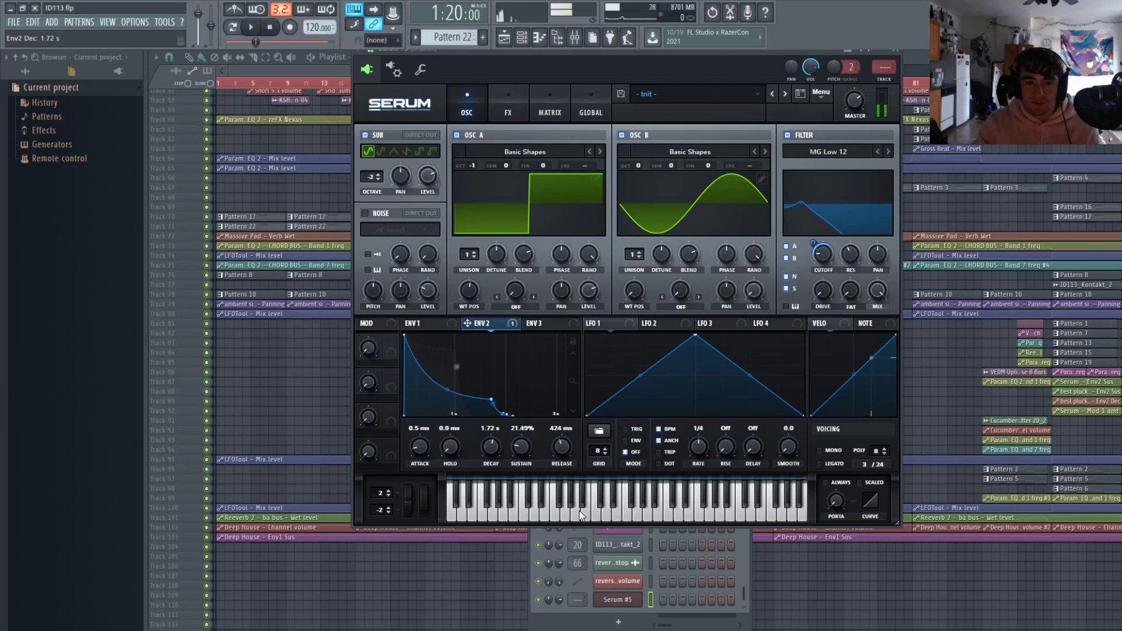
Shorten Envelope 2's decay to about 915 ms and audition the sound.
{"action": "mouse_move", "coordinate": [491, 449]}
{"action": "left_mouse_down"}
{"action": "mouse_move", "coordinate": [491, 465]}
{"action": "mouse_move", "coordinate": [501, 451]}
{"action": "left_mouse_up"}
{"action": "left_click", "coordinate": [573, 506]}
{"action": "left_click", "coordinate": [536, 485]}
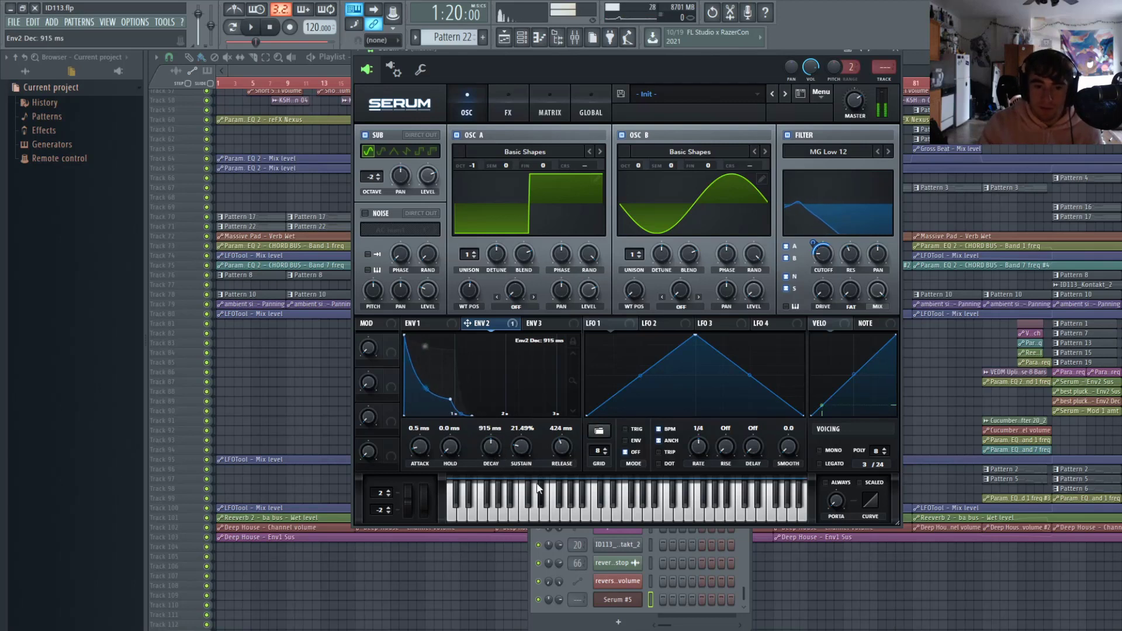
Shape Envelope 3 with 0 ms attack and release, 0% sustain, a 53% decay curve and about 799 ms decay.
{"action": "left_click", "coordinate": [532, 327]}
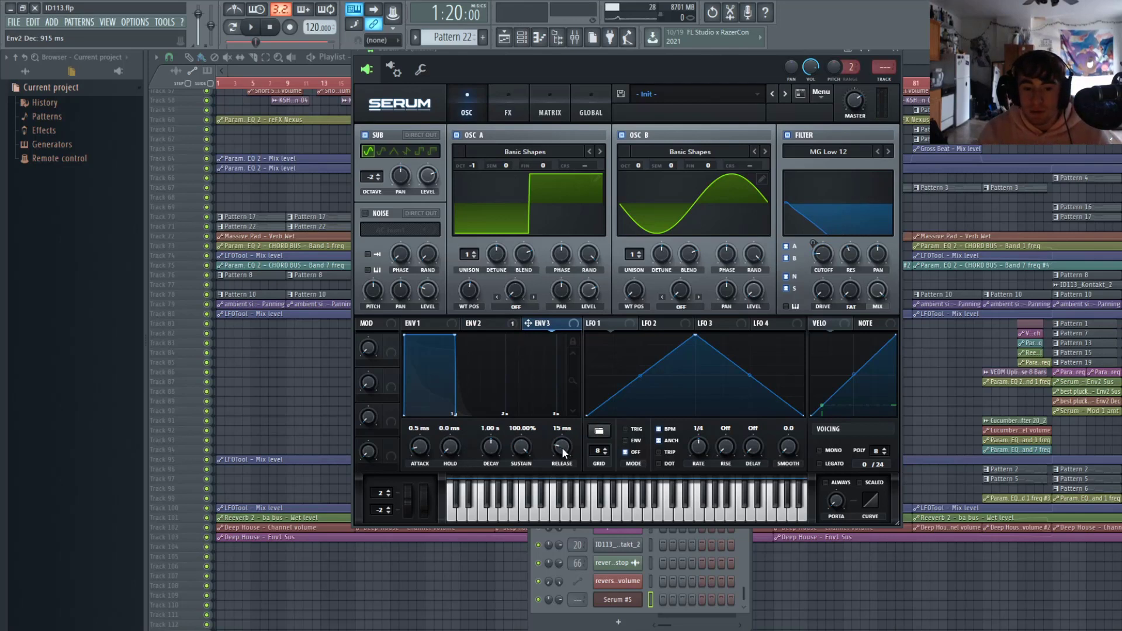
{"action": "left_click_drag", "start_coordinate": [562, 448], "coordinate": [562, 464]}
{"action": "left_click_drag", "start_coordinate": [419, 448], "coordinate": [420, 468]}
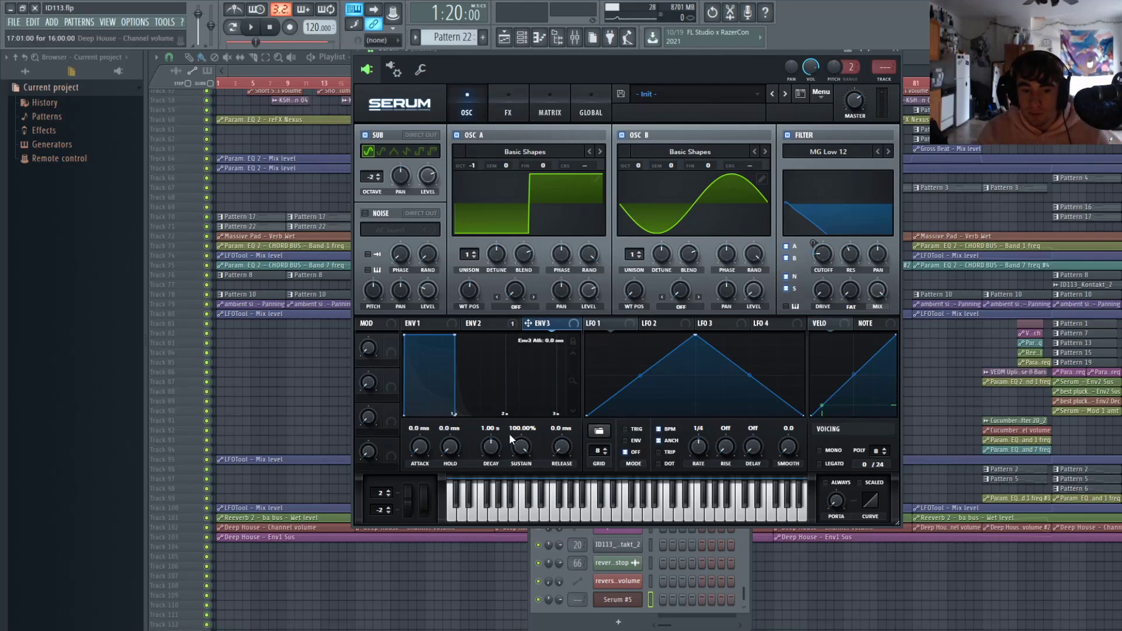
{"action": "left_click_drag", "start_coordinate": [521, 447], "coordinate": [521, 468]}
{"action": "left_click", "coordinate": [429, 404]}
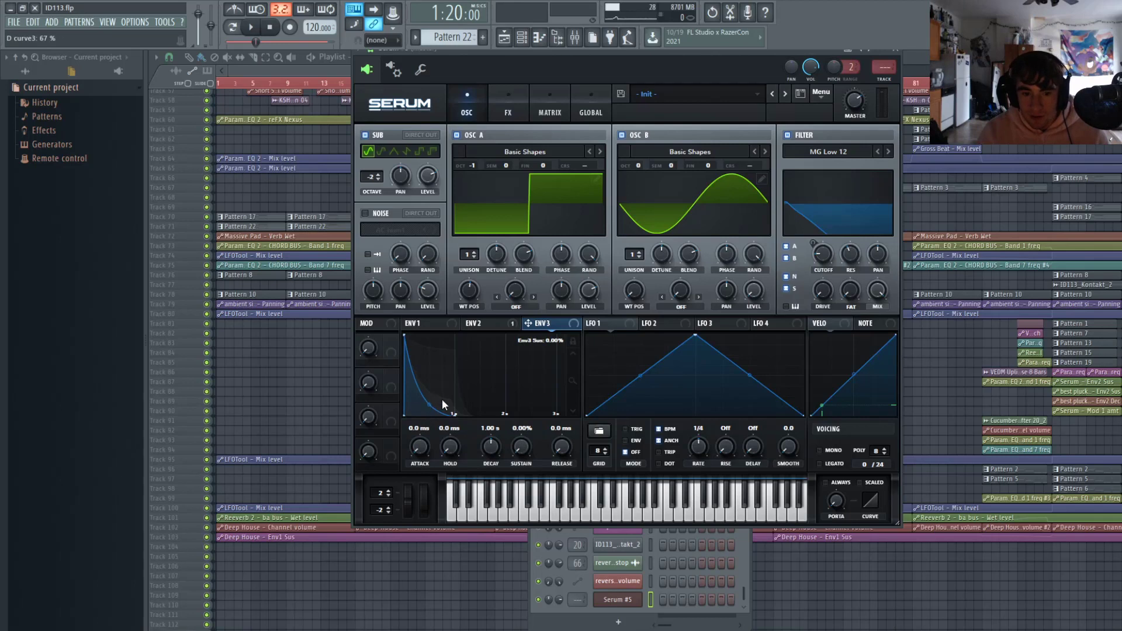
{"action": "mouse_move", "coordinate": [430, 405]}
{"action": "left_mouse_down"}
{"action": "mouse_move", "coordinate": [432, 387]}
{"action": "mouse_move", "coordinate": [444, 416]}
{"action": "left_mouse_up"}
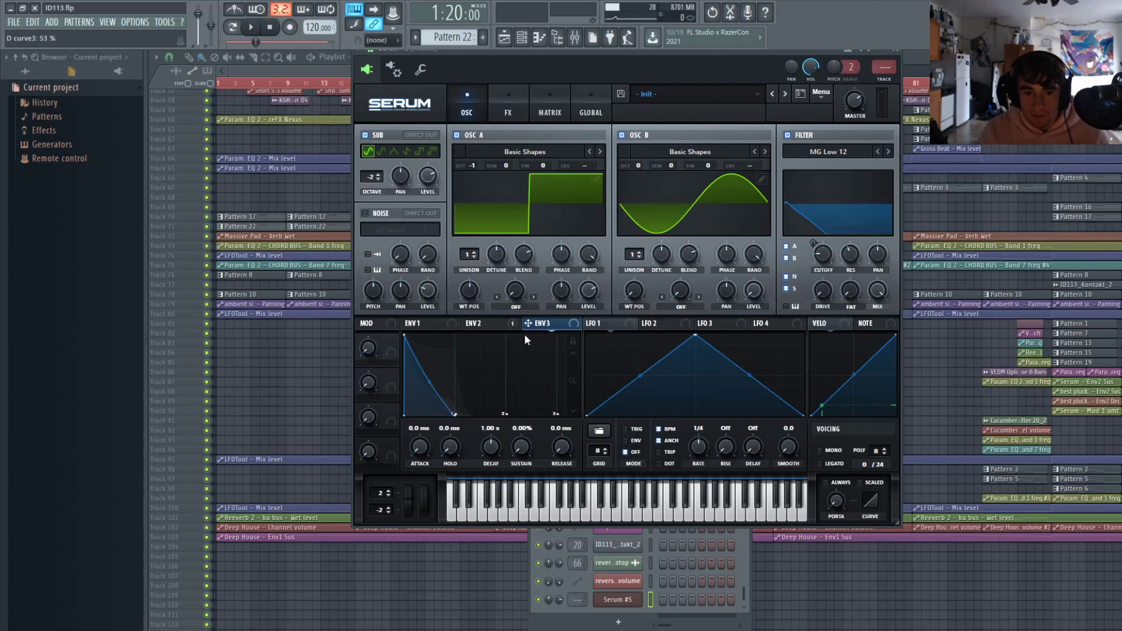
{"action": "left_click_drag", "start_coordinate": [529, 323], "coordinate": [531, 320]}
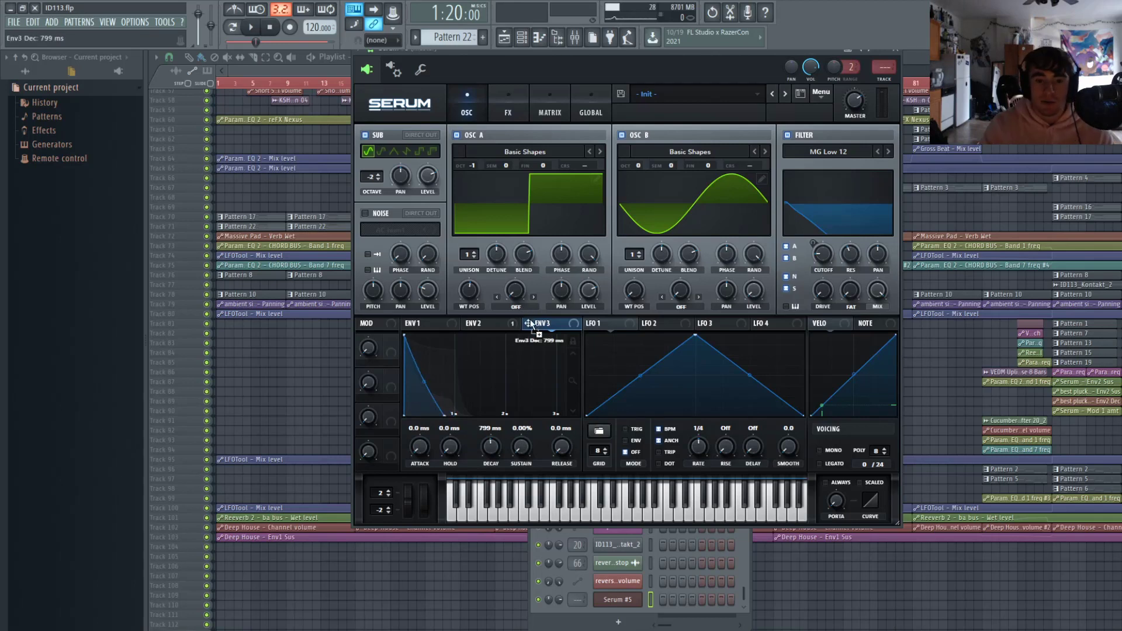
Set oscillator A's warp to FM from B, modulate it with Envelope 3 at an amount of 25, and audition notes.
{"action": "left_click", "coordinate": [556, 560]}
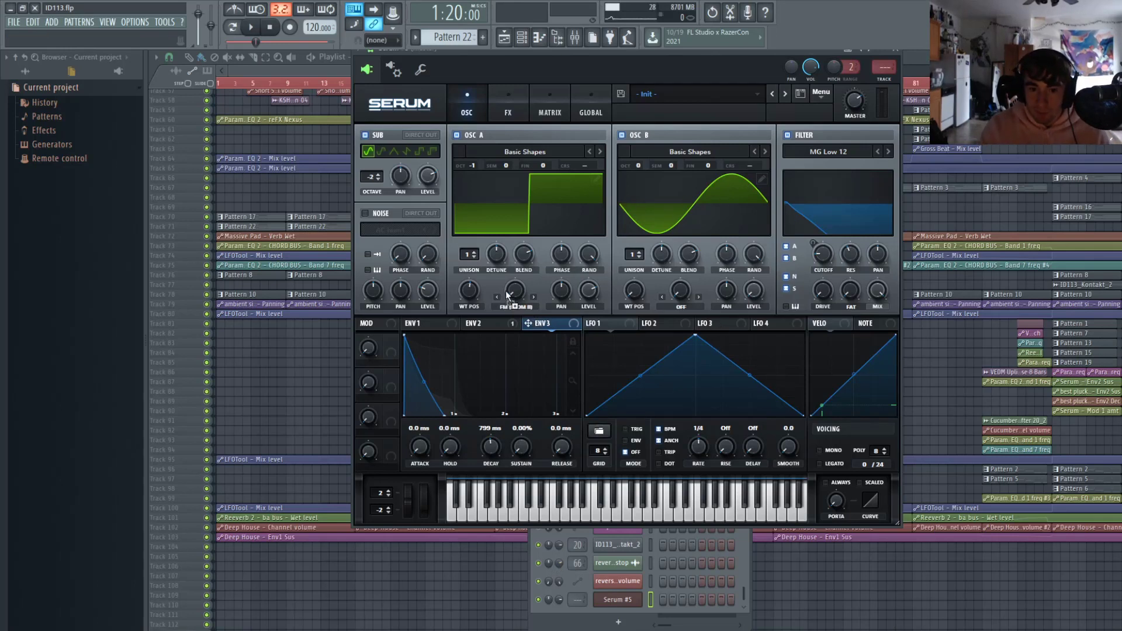
{"action": "mouse_move", "coordinate": [507, 296]}
{"action": "left_mouse_down"}
{"action": "mouse_move", "coordinate": [513, 305]}
{"action": "mouse_move", "coordinate": [509, 295]}
{"action": "left_mouse_up"}
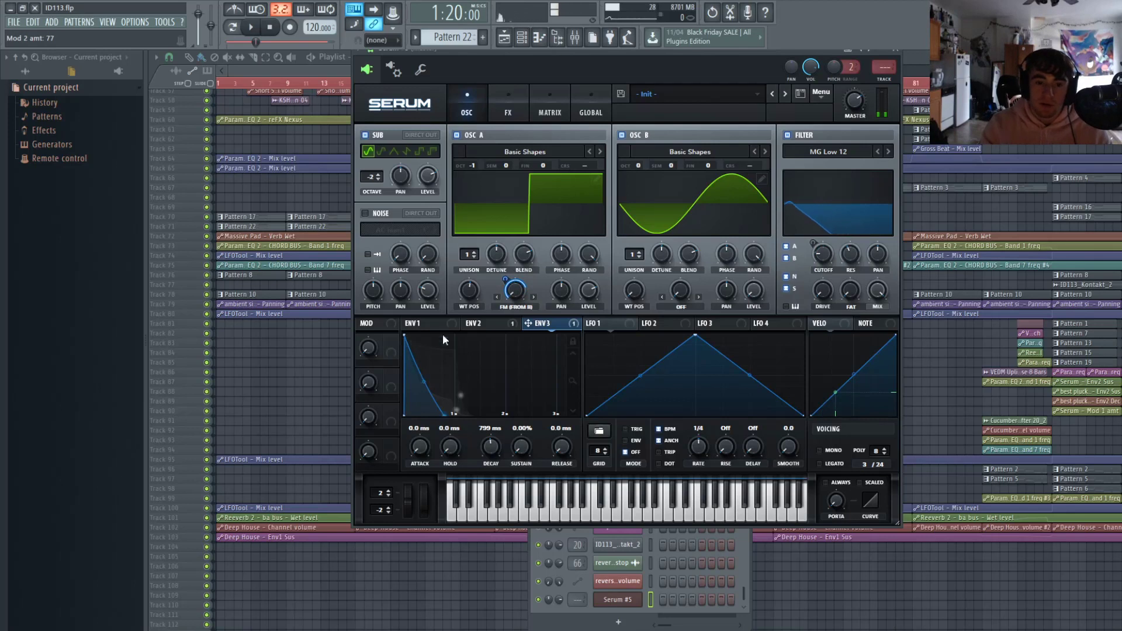
{"action": "left_click_drag", "start_coordinate": [512, 293], "coordinate": [512, 315]}
{"action": "left_click", "coordinate": [570, 500]}
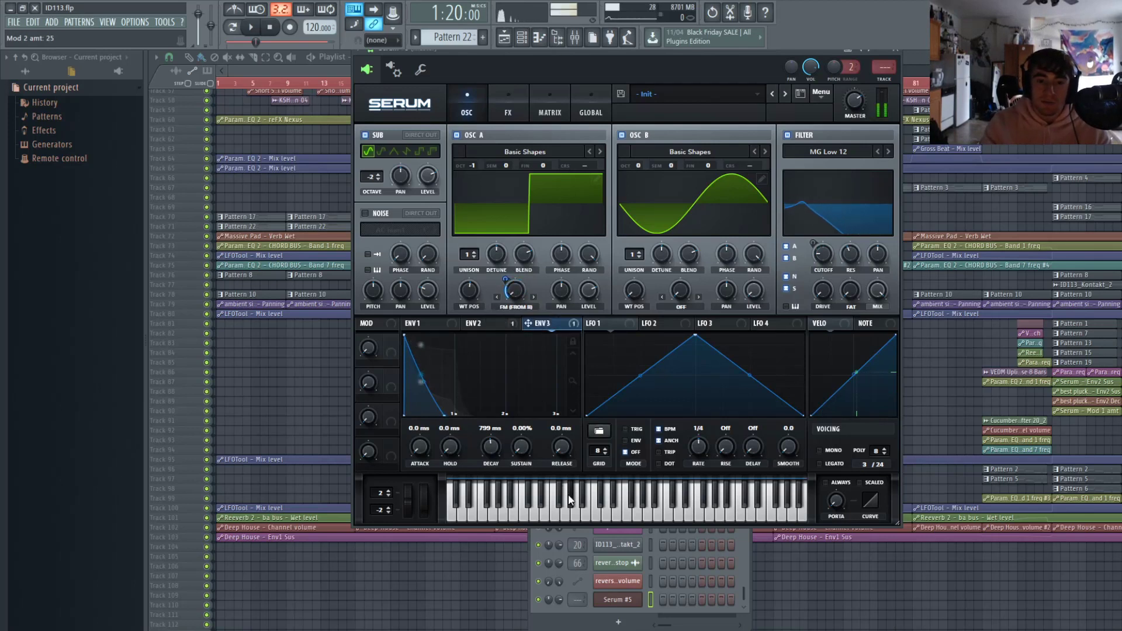
{"action": "left_click", "coordinate": [577, 506]}
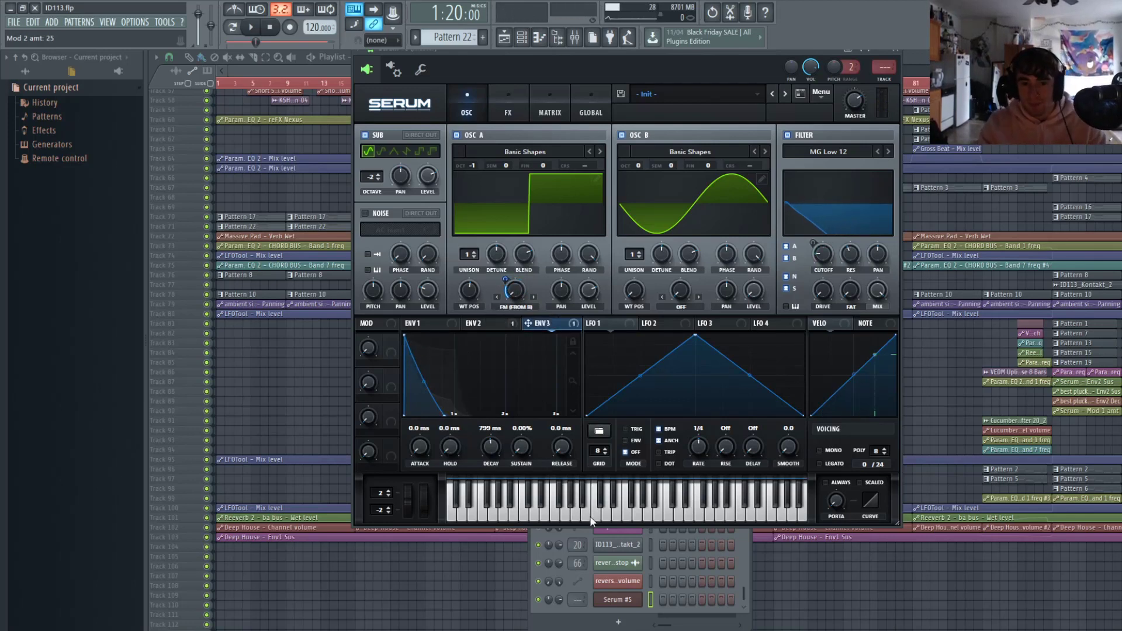
{"action": "left_click", "coordinate": [591, 518]}
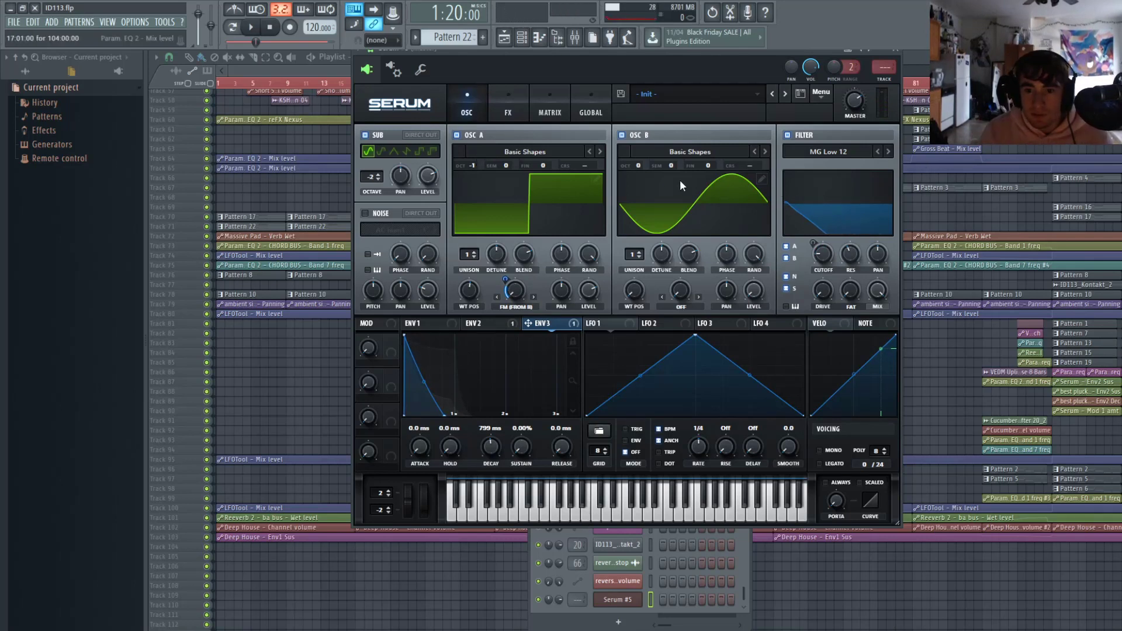
Enable the Hyper/Dimension effect, reduce the Dimension size and set the Hyper mix to 0%.
{"action": "left_click", "coordinate": [502, 111]}
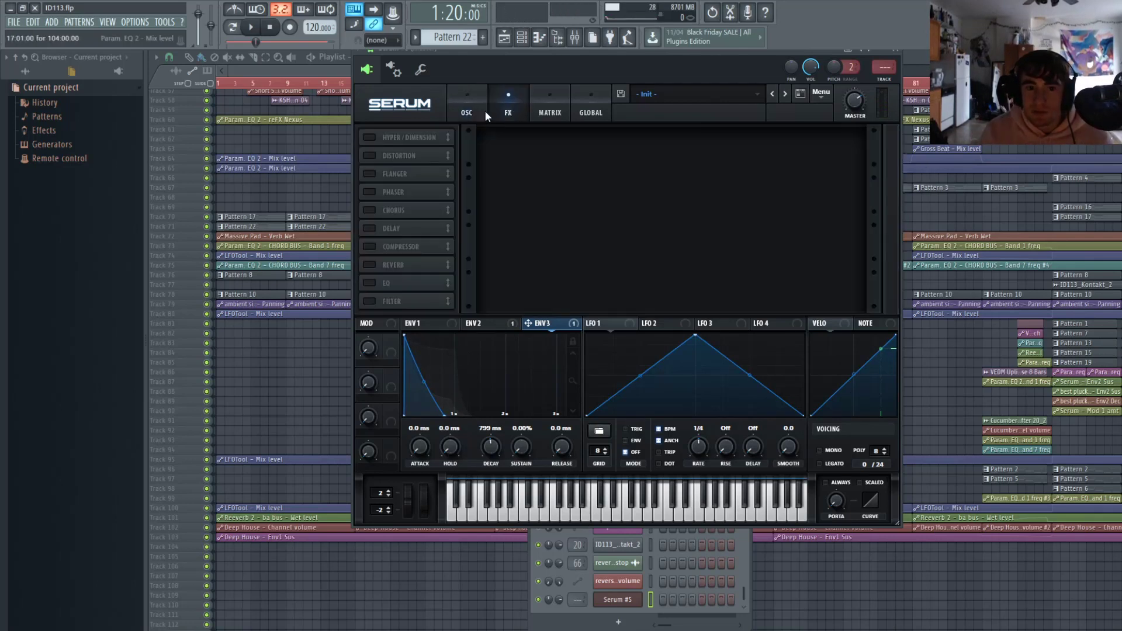
{"action": "left_click", "coordinate": [368, 137]}
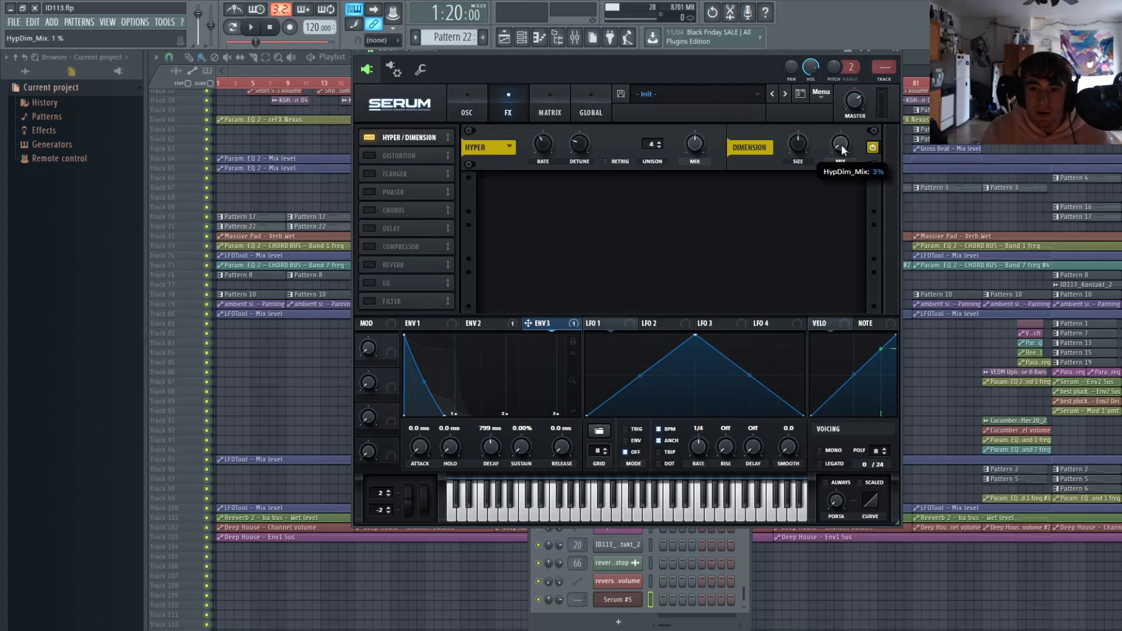
{"action": "left_click_drag", "start_coordinate": [800, 145], "coordinate": [790, 187]}
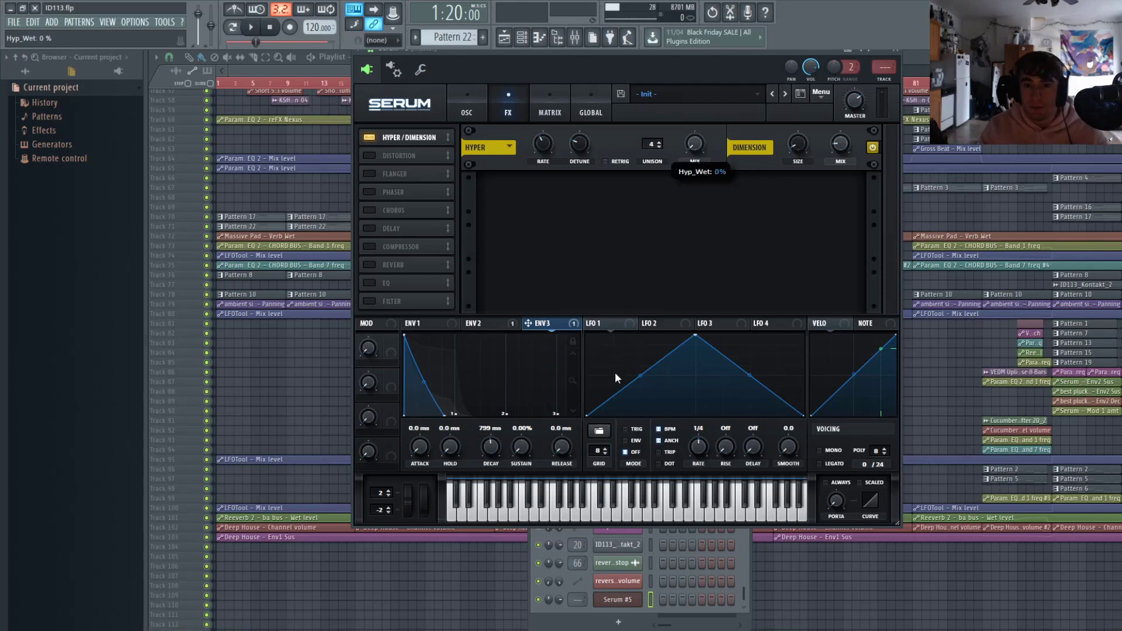
Switch the filter type to MG Low 18, raise its cutoff to 31 Hz and audition notes.
{"action": "left_click", "coordinate": [569, 509]}
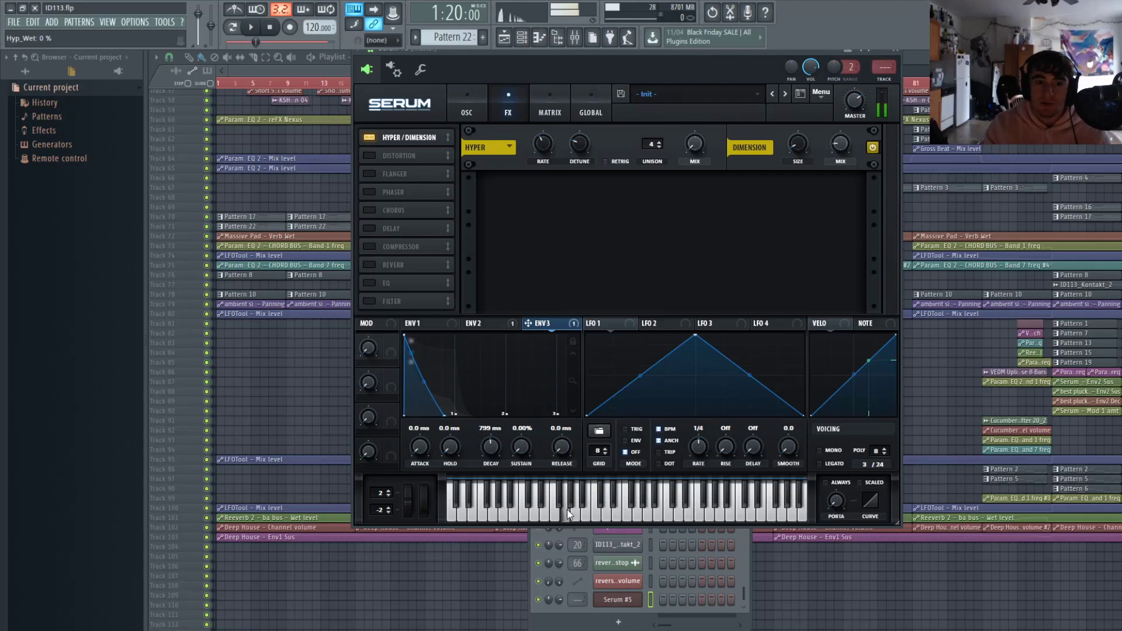
{"action": "left_click", "coordinate": [474, 113]}
{"action": "left_click", "coordinate": [485, 324]}
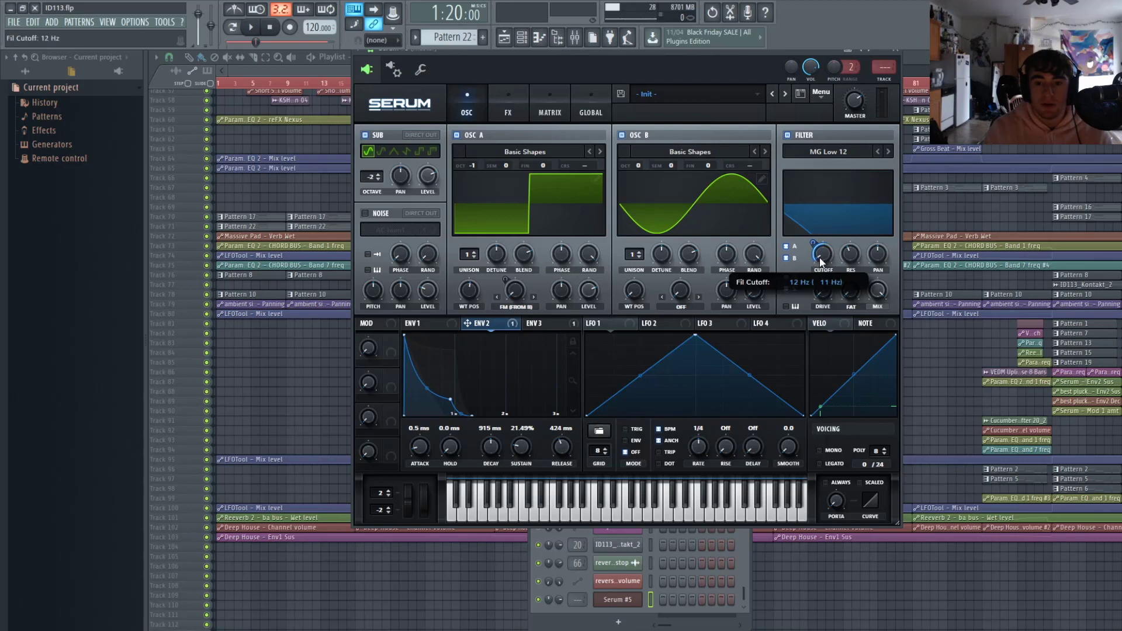
{"action": "left_click_drag", "start_coordinate": [820, 261], "coordinate": [852, 225]}
{"action": "left_click", "coordinate": [888, 152]}
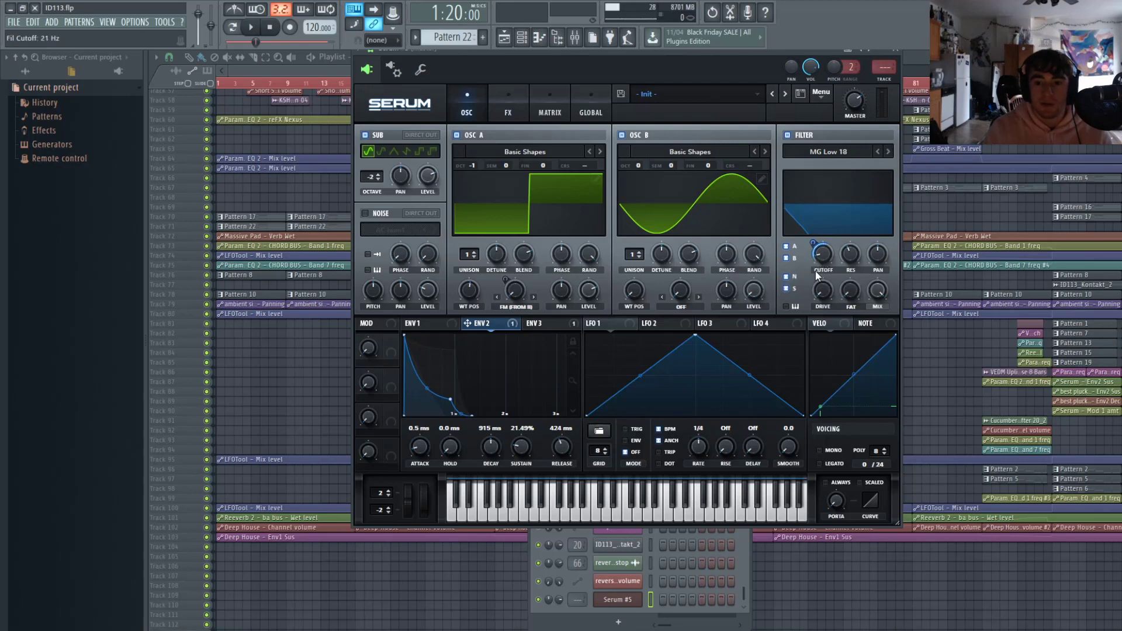
{"action": "left_click_drag", "start_coordinate": [821, 262], "coordinate": [820, 257]}
{"action": "left_click", "coordinate": [594, 510]}
{"action": "left_click", "coordinate": [499, 519]}
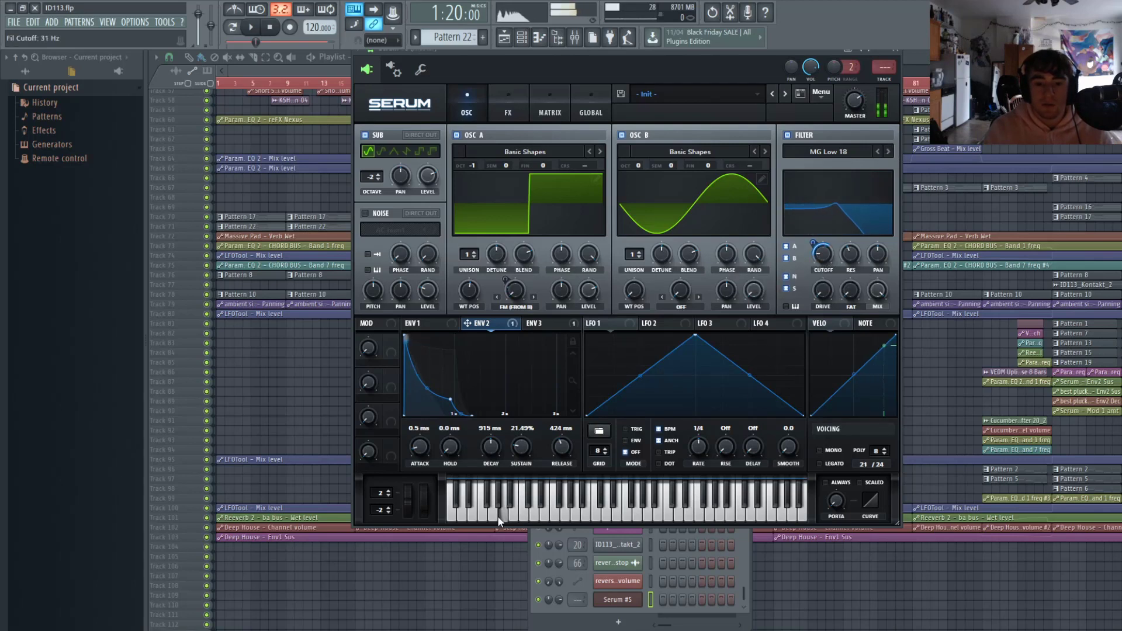
{"action": "left_click", "coordinate": [465, 517]}
{"action": "left_click", "coordinate": [502, 509]}
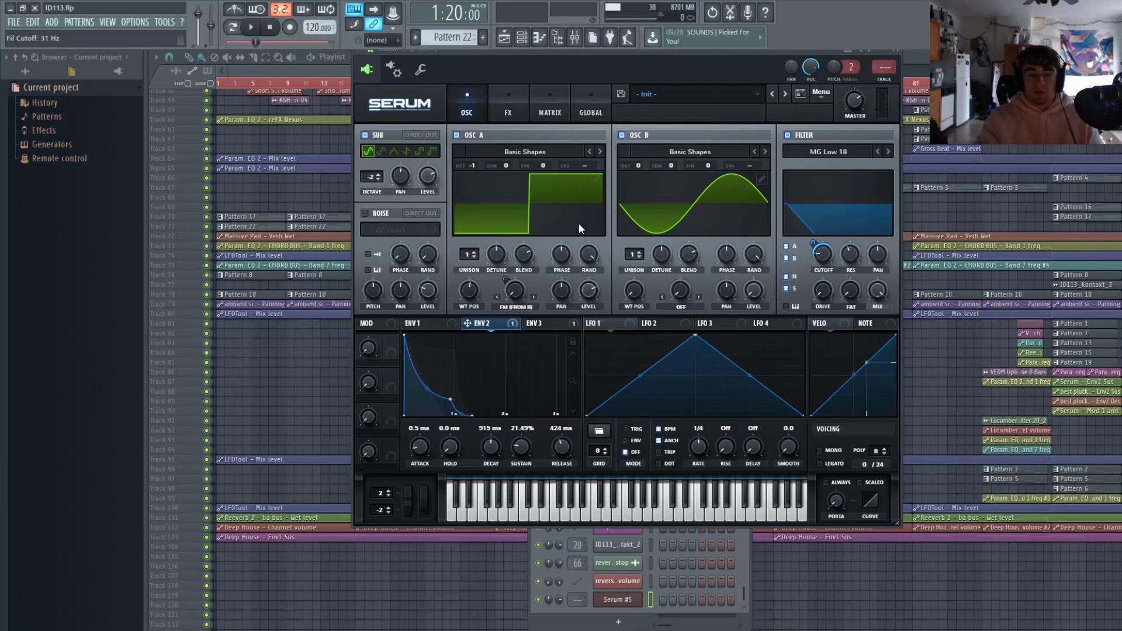
{"action": "left_click", "coordinate": [537, 322]}
{"action": "left_click", "coordinate": [503, 499]}
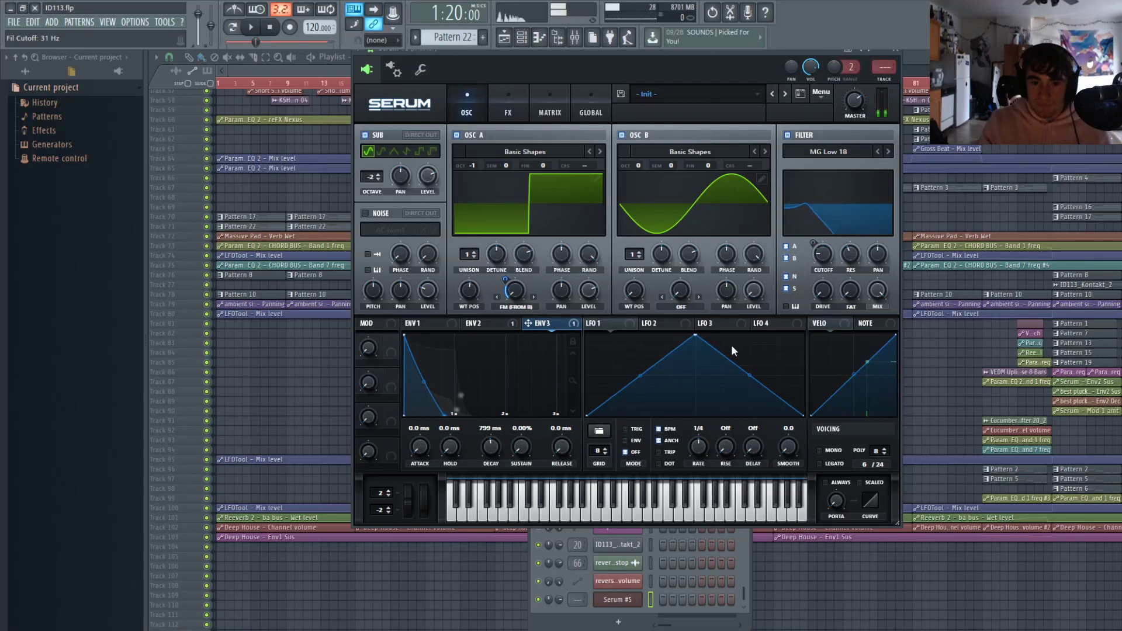
Set LFO 1 to Env mode with BPM on and Anch off, and shape it as a short curved drop from maximum to zero.
{"action": "left_click", "coordinate": [601, 328]}
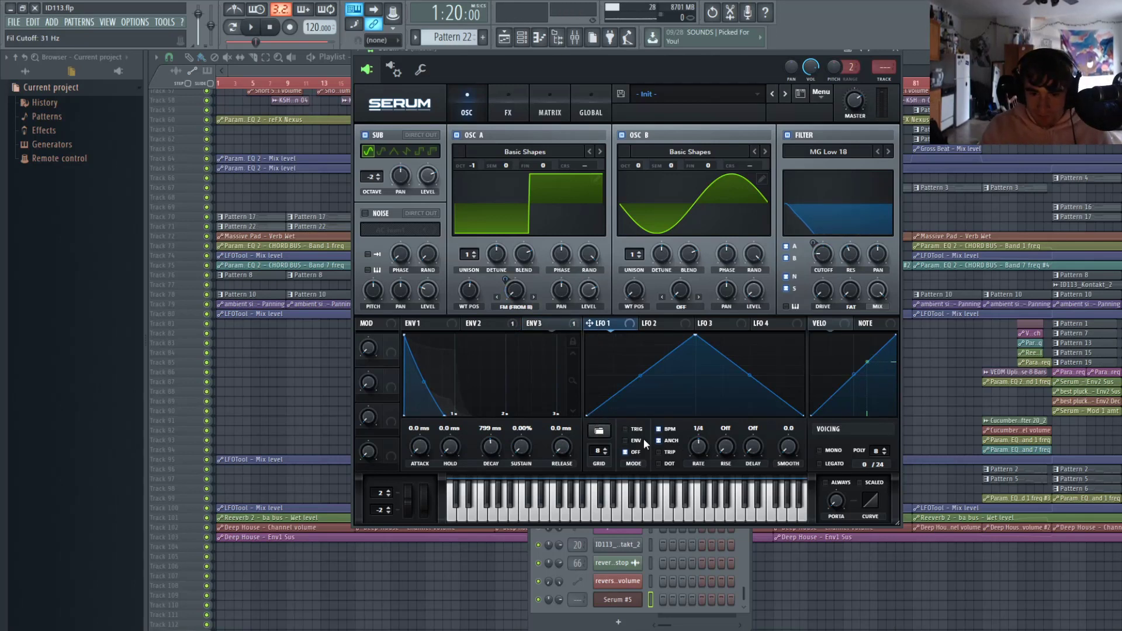
{"action": "left_click", "coordinate": [418, 323]}
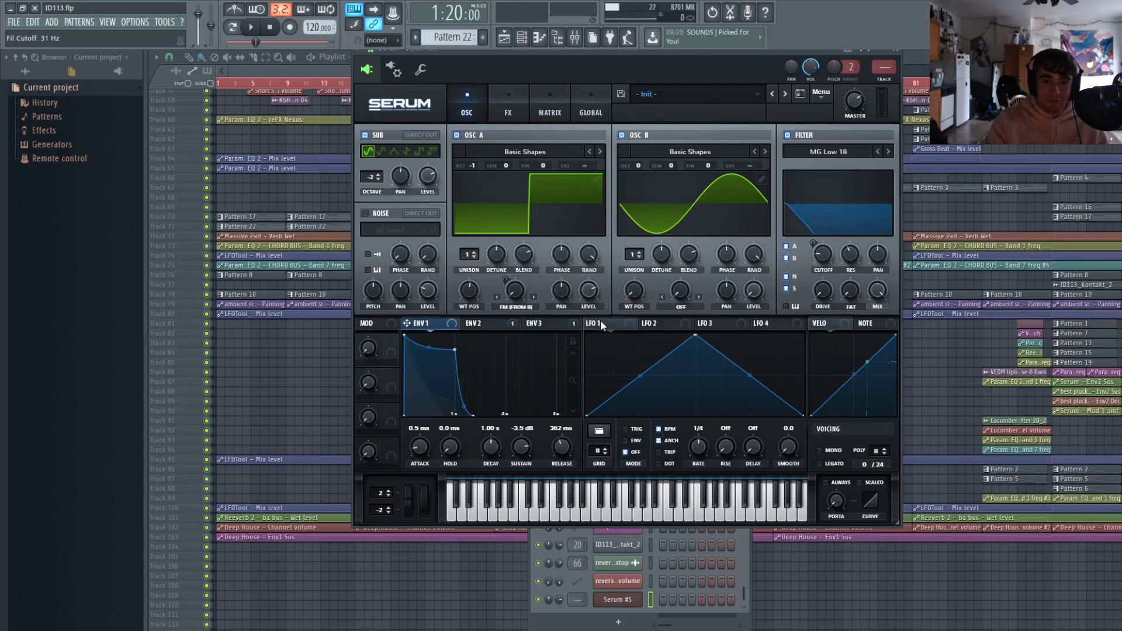
{"action": "left_click", "coordinate": [602, 324]}
{"action": "left_click", "coordinate": [659, 429]}
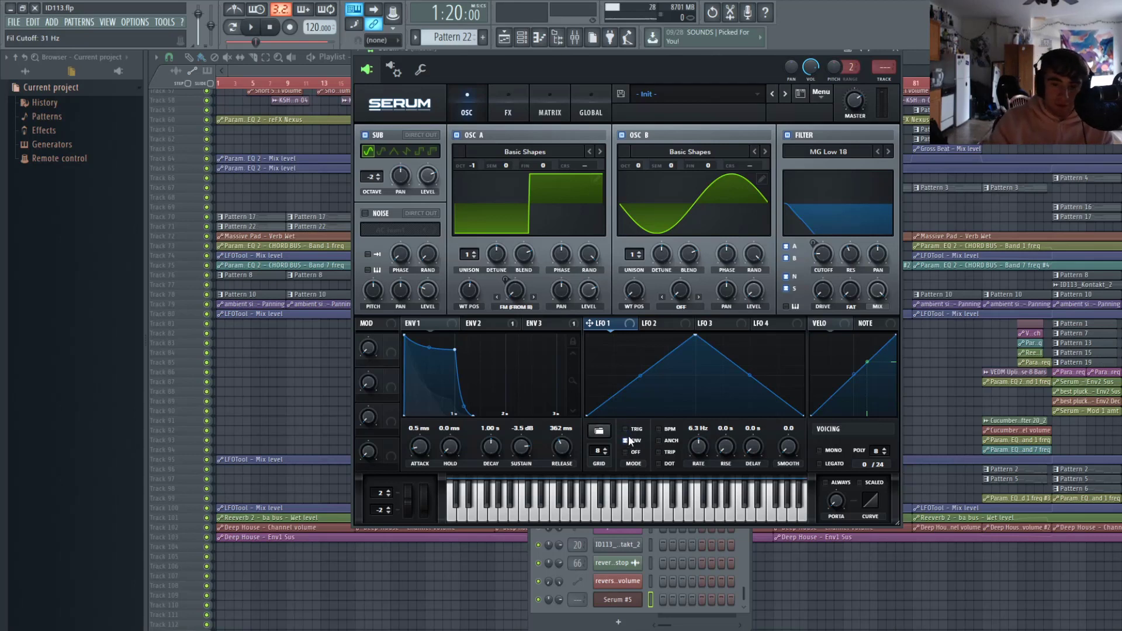
{"action": "left_click", "coordinate": [659, 429]}
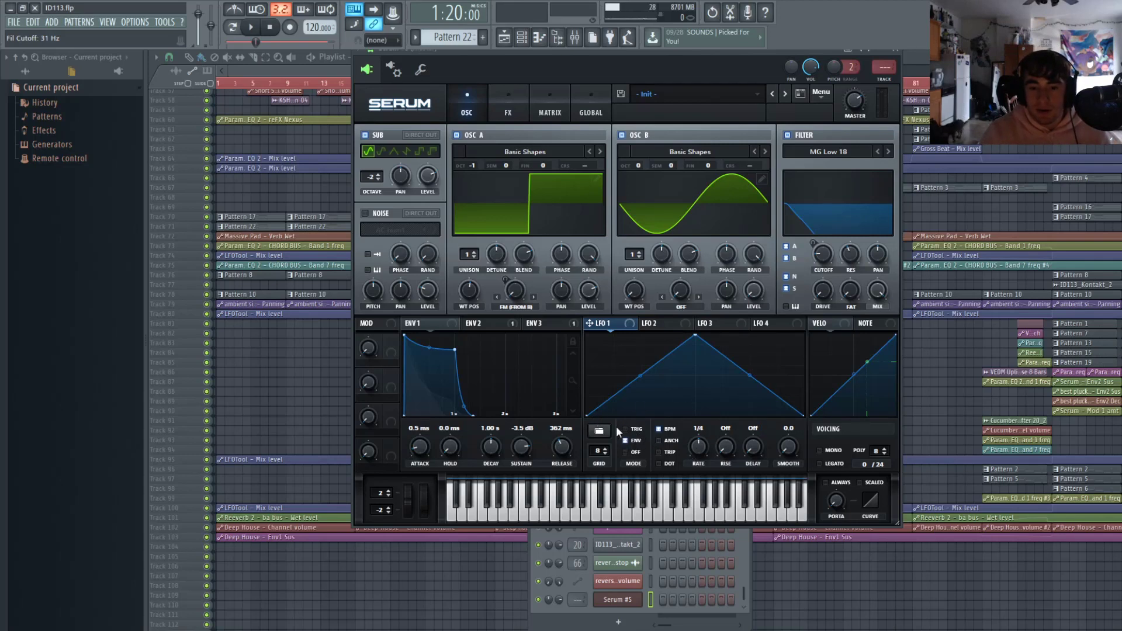
{"action": "left_click_drag", "start_coordinate": [588, 413], "coordinate": [599, 316]}
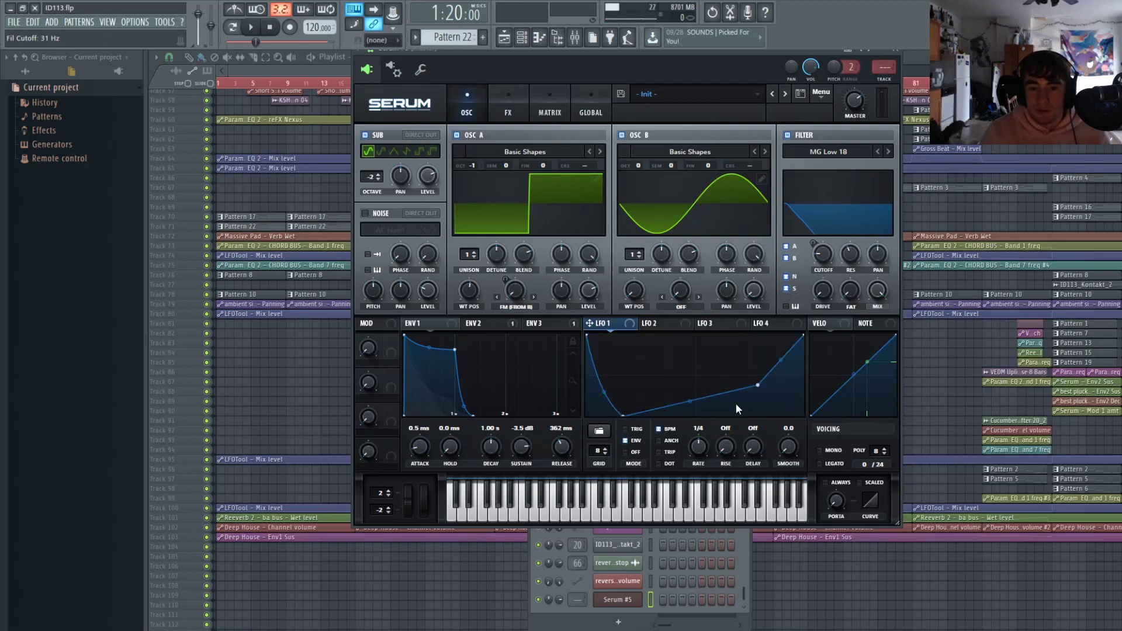
{"action": "left_click_drag", "start_coordinate": [758, 386], "coordinate": [808, 459]}
Modulate the coarse pitch of oscillators A and B with LFO 1, each at an amount of 24.
{"action": "left_click_drag", "start_coordinate": [597, 326], "coordinate": [584, 160]}
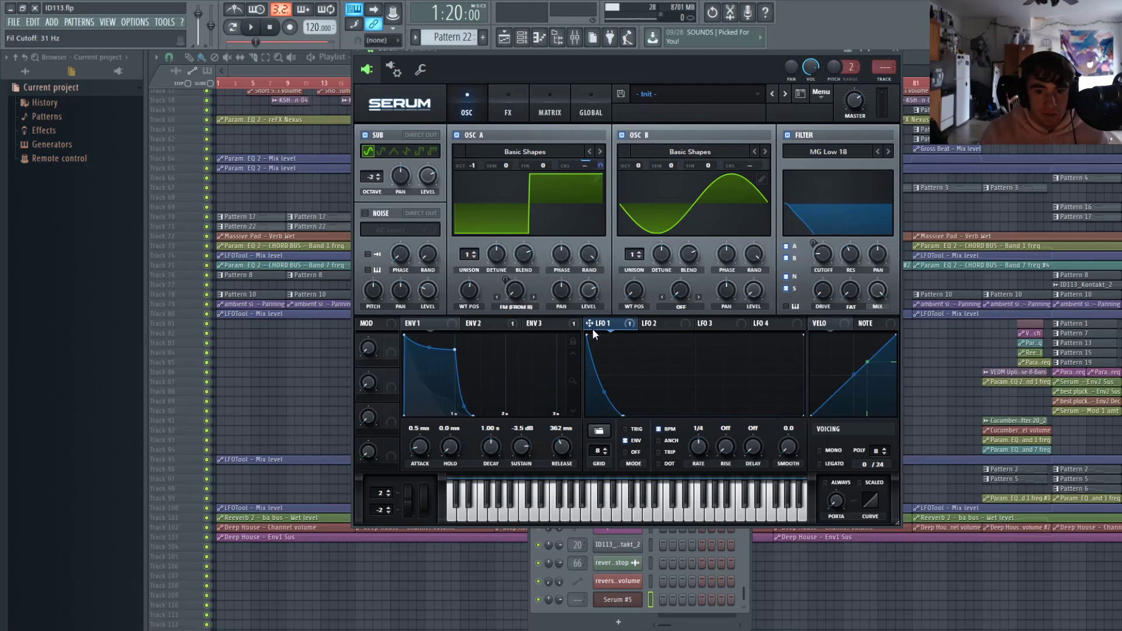
{"action": "left_click_drag", "start_coordinate": [592, 328], "coordinate": [752, 163]}
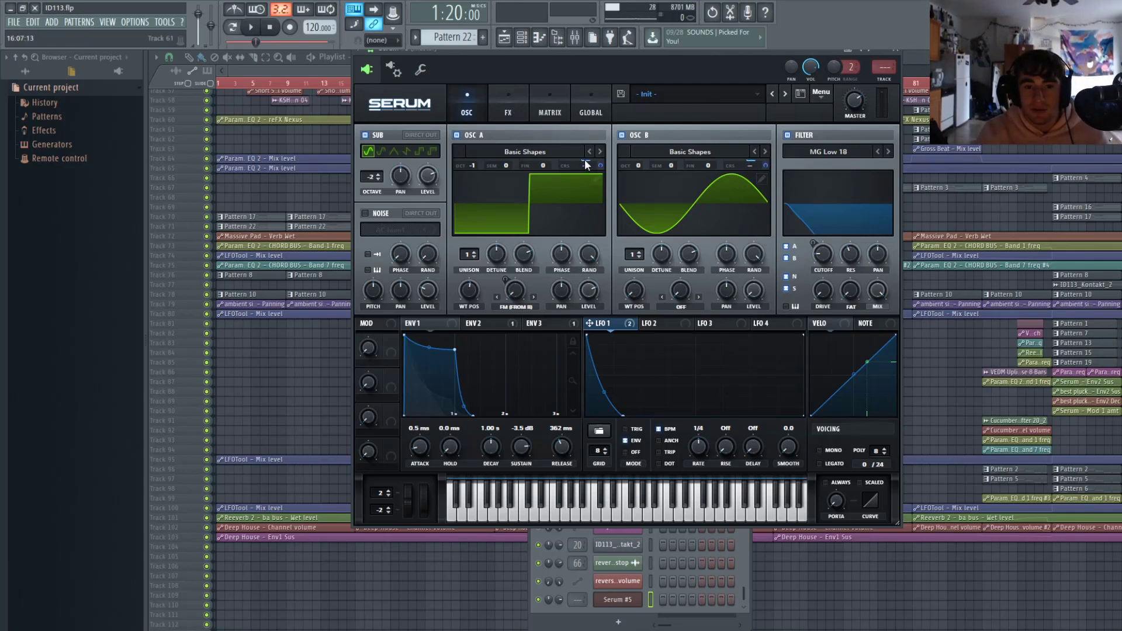
{"action": "left_click", "coordinate": [536, 109]}
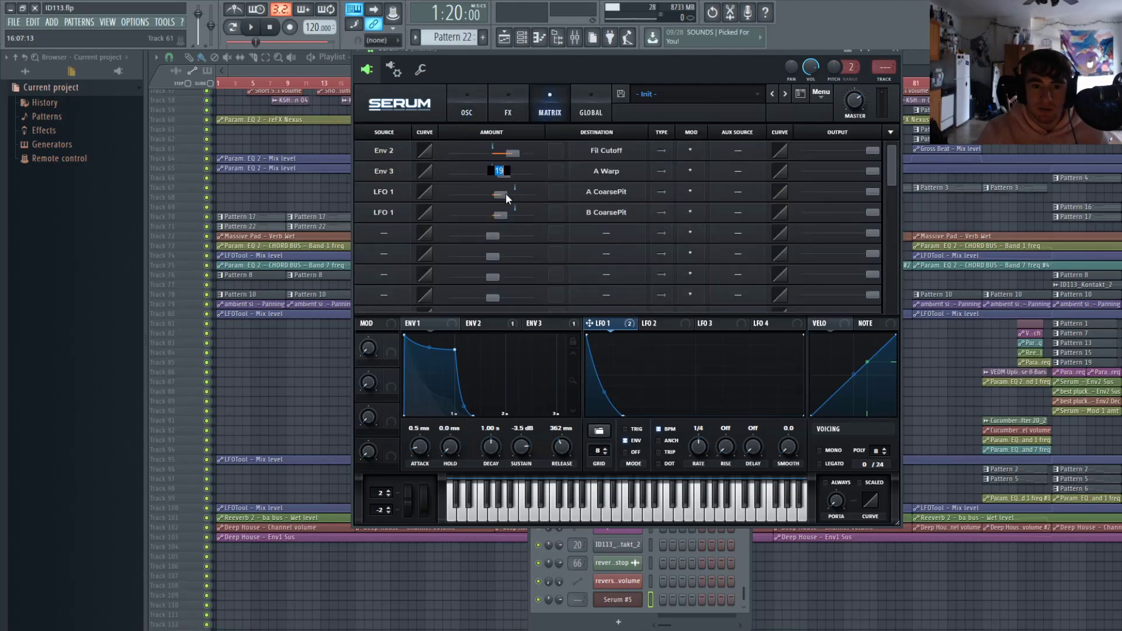
{"action": "type", "text": "24"}
{"action": "key", "text": "Return"}
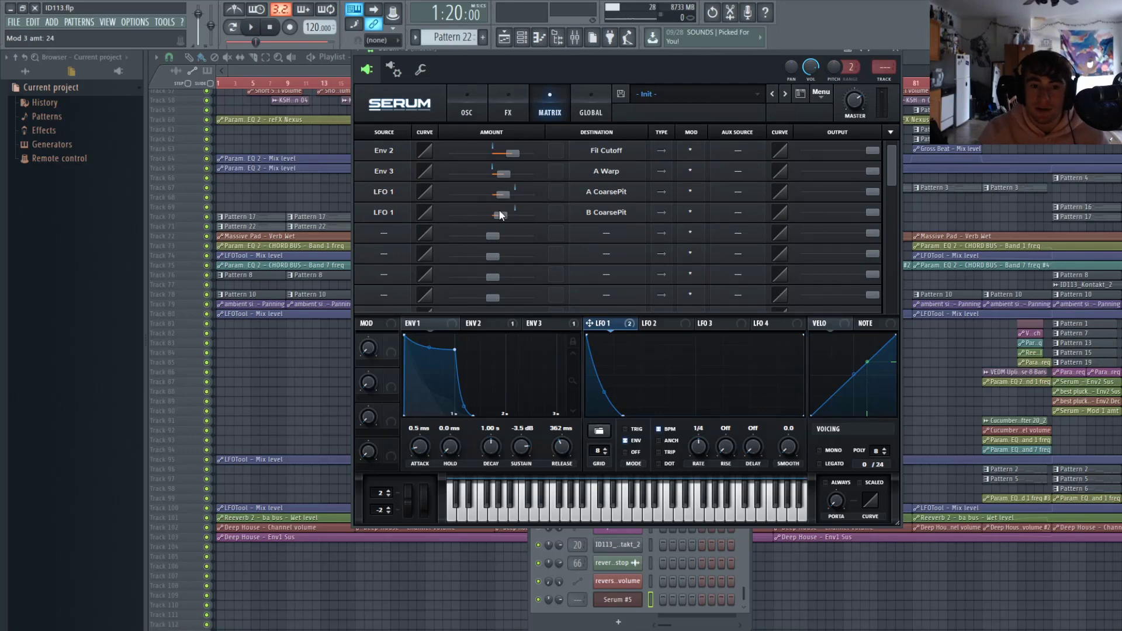
{"action": "type", "text": "24"}
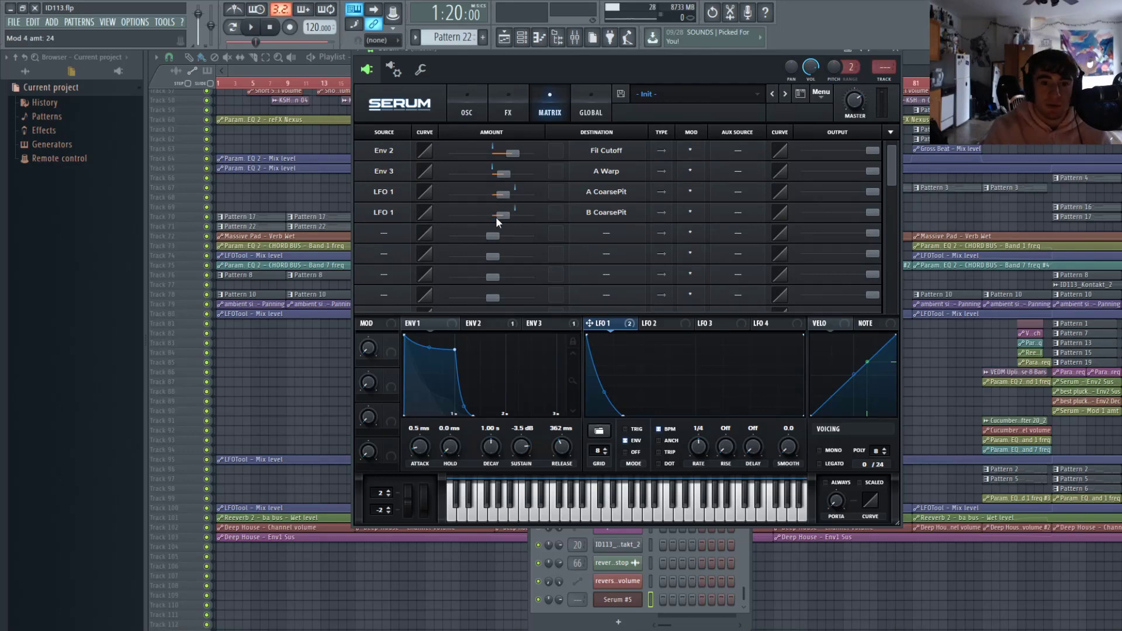
Return to the oscillator view and audition several notes with the LFO pitch modulation.
{"action": "left_click", "coordinate": [478, 98]}
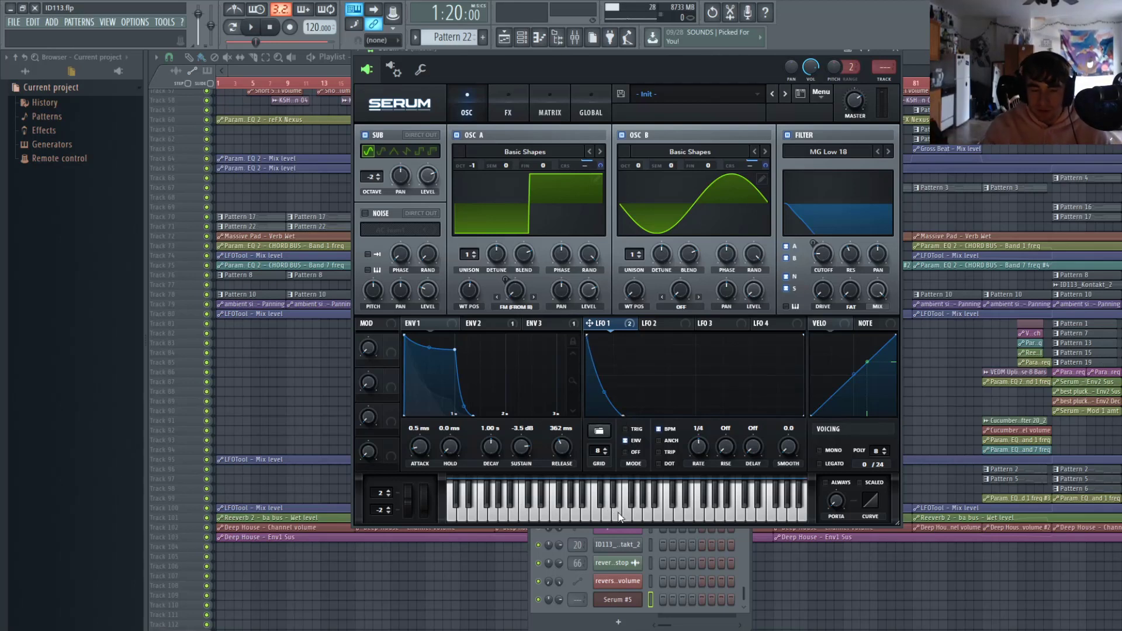
{"action": "left_click", "coordinate": [589, 516]}
{"action": "left_click", "coordinate": [590, 515]}
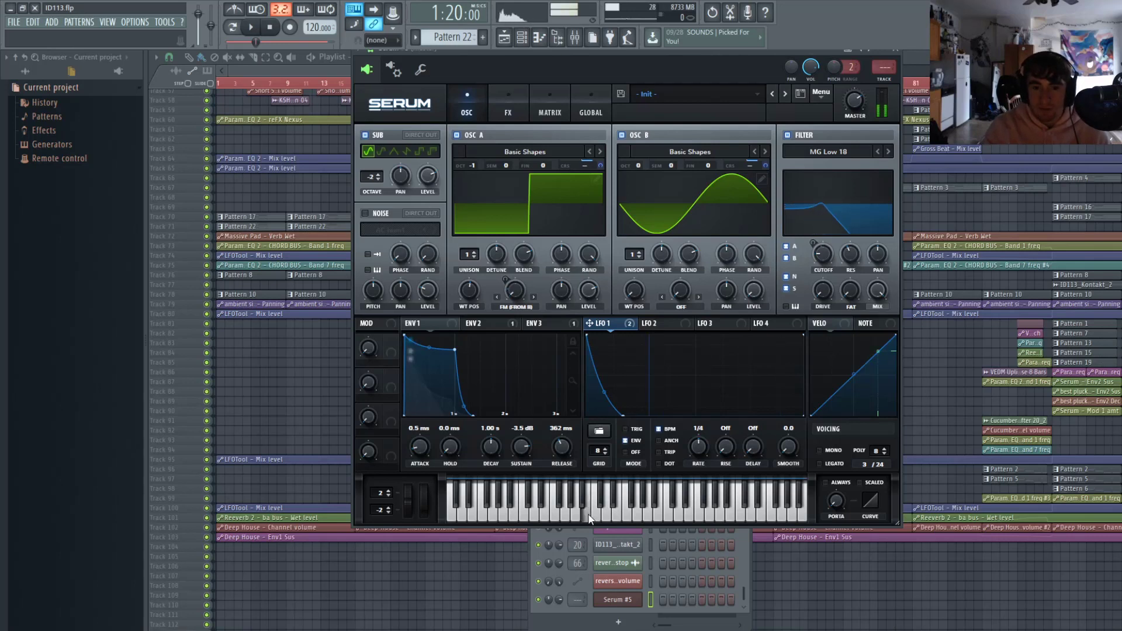
{"action": "left_click", "coordinate": [533, 515]}
{"action": "left_click", "coordinate": [510, 514]}
Raise Envelope 2's sustain to about 34% and audition notes.
{"action": "left_click", "coordinate": [483, 325]}
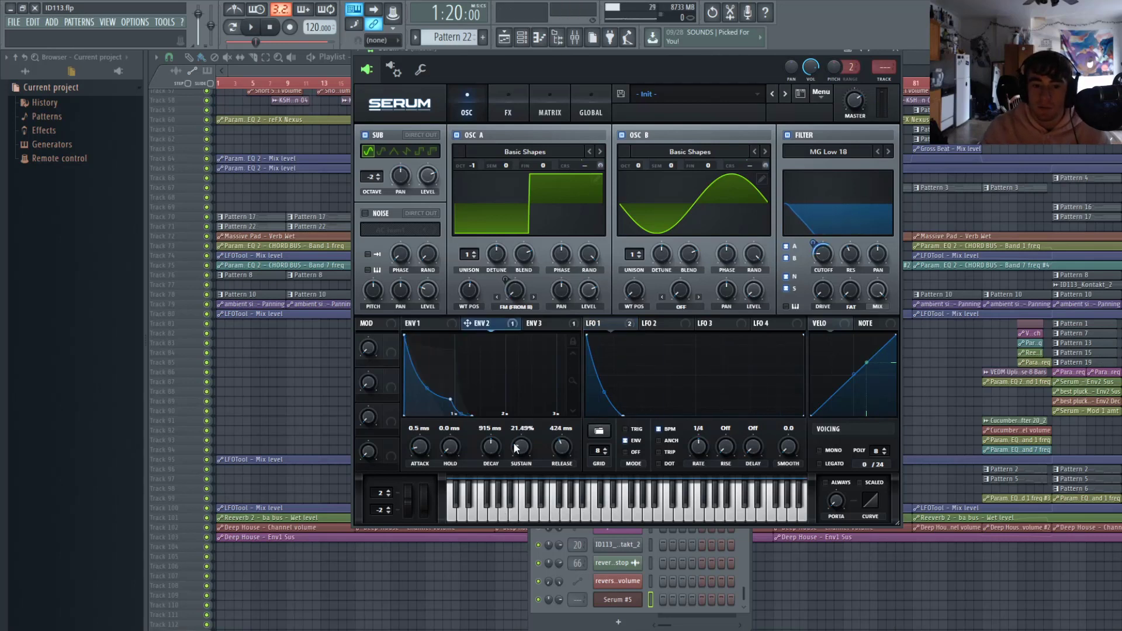
{"action": "left_click", "coordinate": [488, 508]}
{"action": "left_click", "coordinate": [511, 507]}
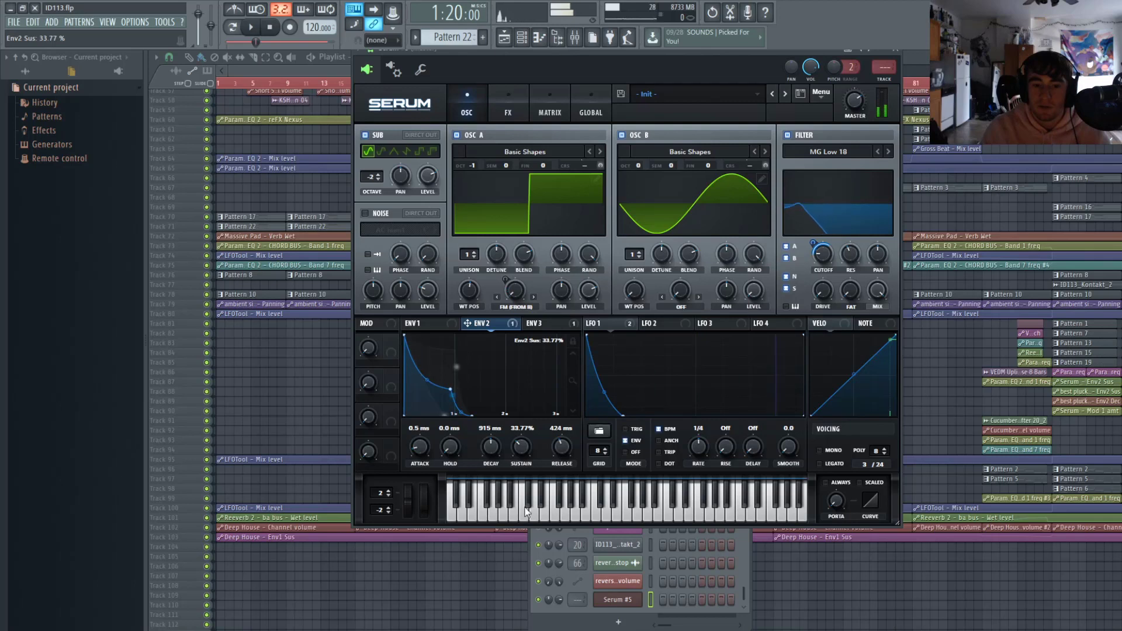
Set the filter's drive to 11% and its Fat amount to 18%, auditioning notes.
{"action": "left_click", "coordinate": [529, 507]}
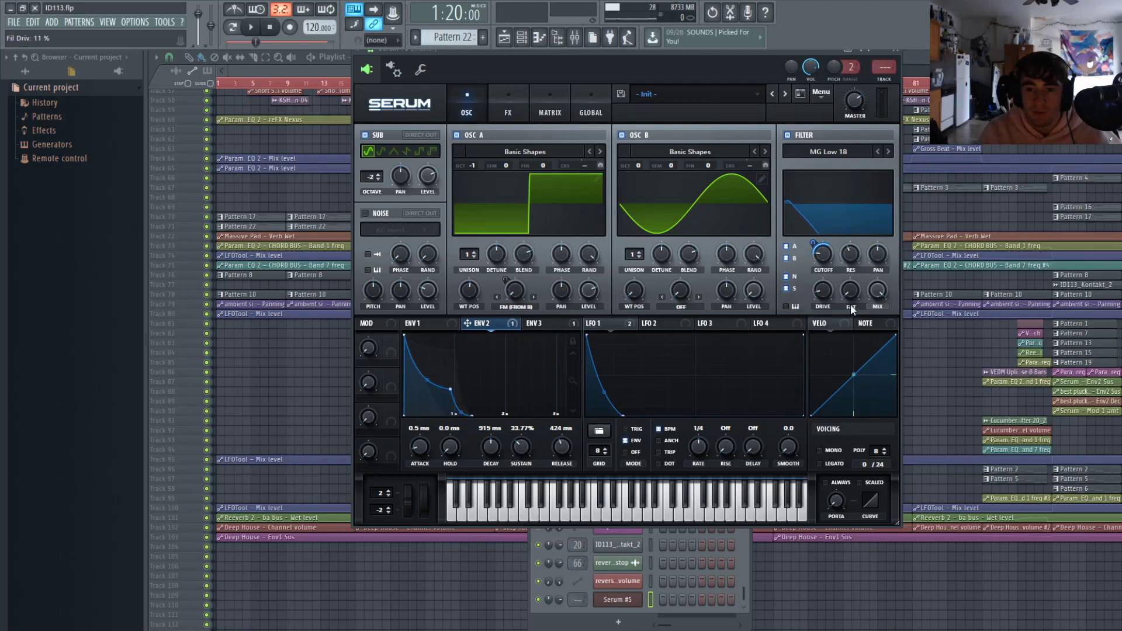
{"action": "left_click", "coordinate": [530, 507]}
{"action": "left_click", "coordinate": [509, 507]}
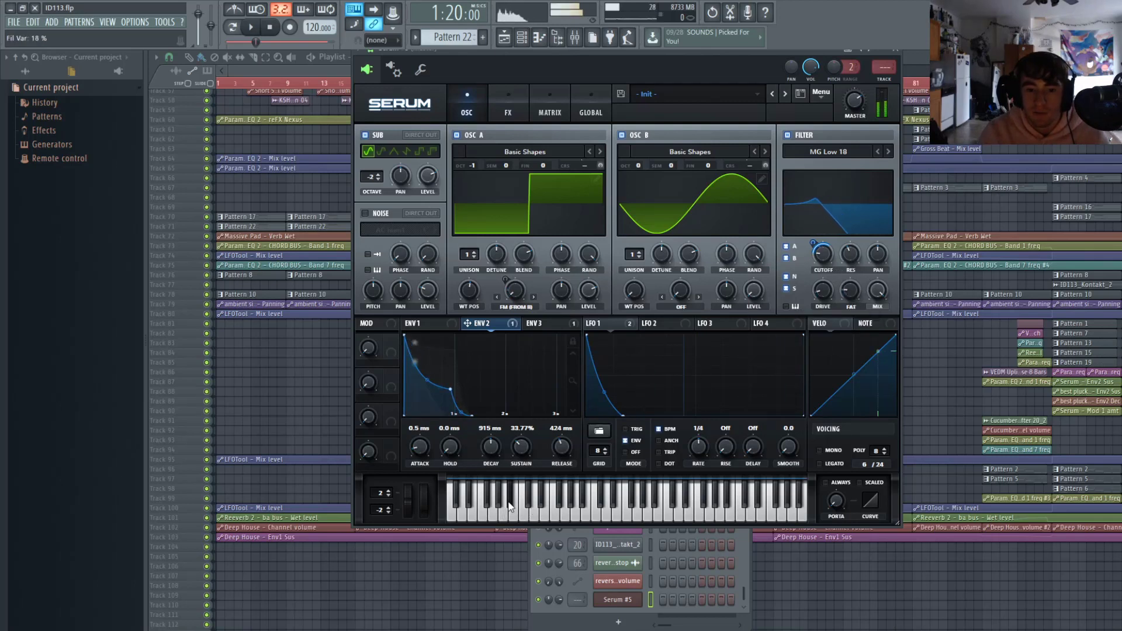
{"action": "left_click", "coordinate": [532, 506]}
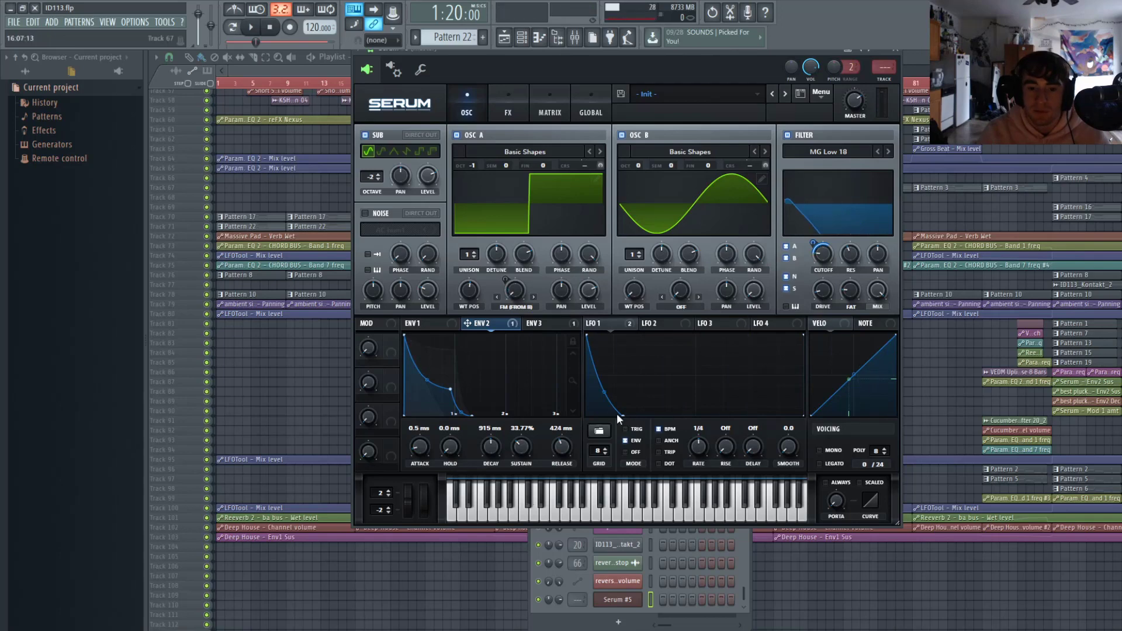
Shorten LFO 1's initial drop by moving its zero point earlier, and audition a note.
{"action": "left_click_drag", "start_coordinate": [618, 416], "coordinate": [602, 416]}
{"action": "left_click", "coordinate": [565, 518]}
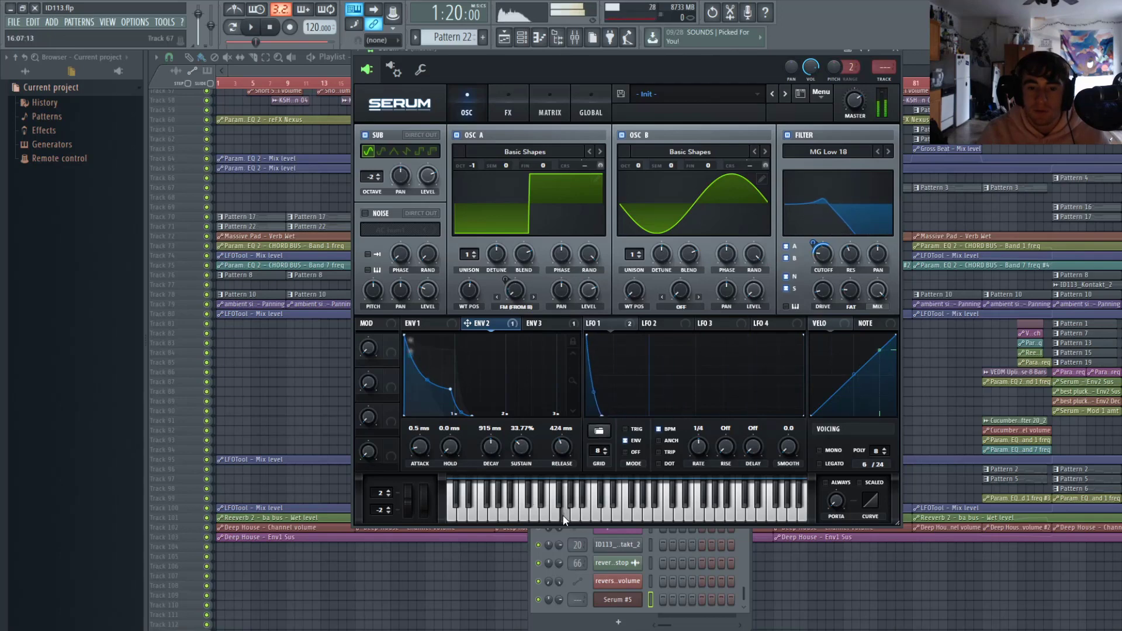
Enable the Hall reverb effect, set its low cut to 27% and audition notes.
{"action": "left_click", "coordinate": [506, 110]}
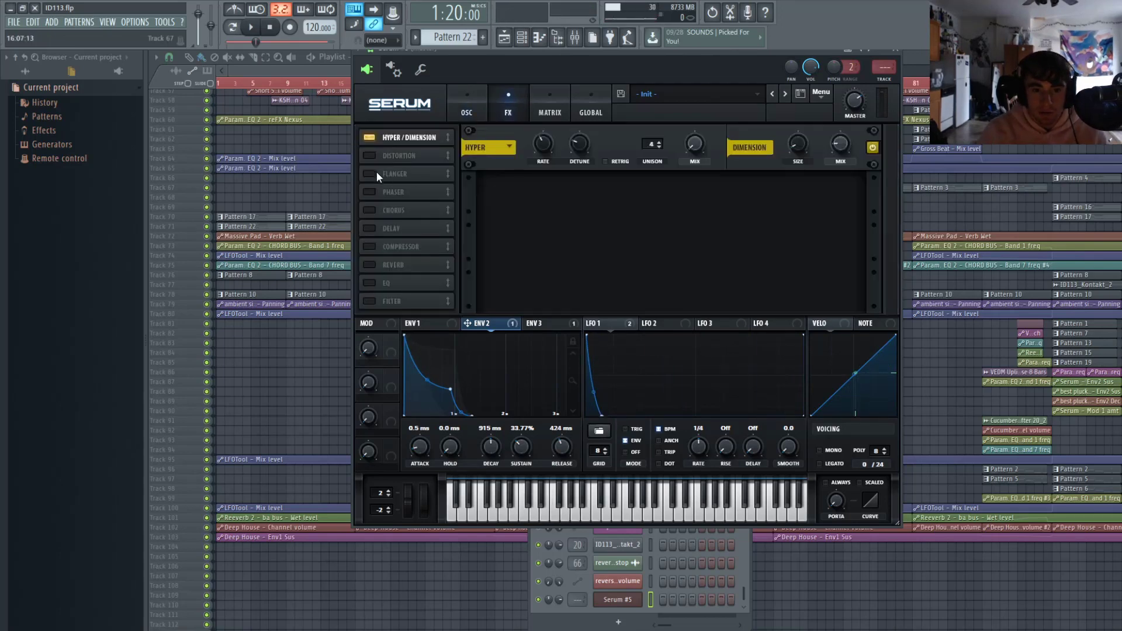
{"action": "left_click", "coordinate": [371, 265]}
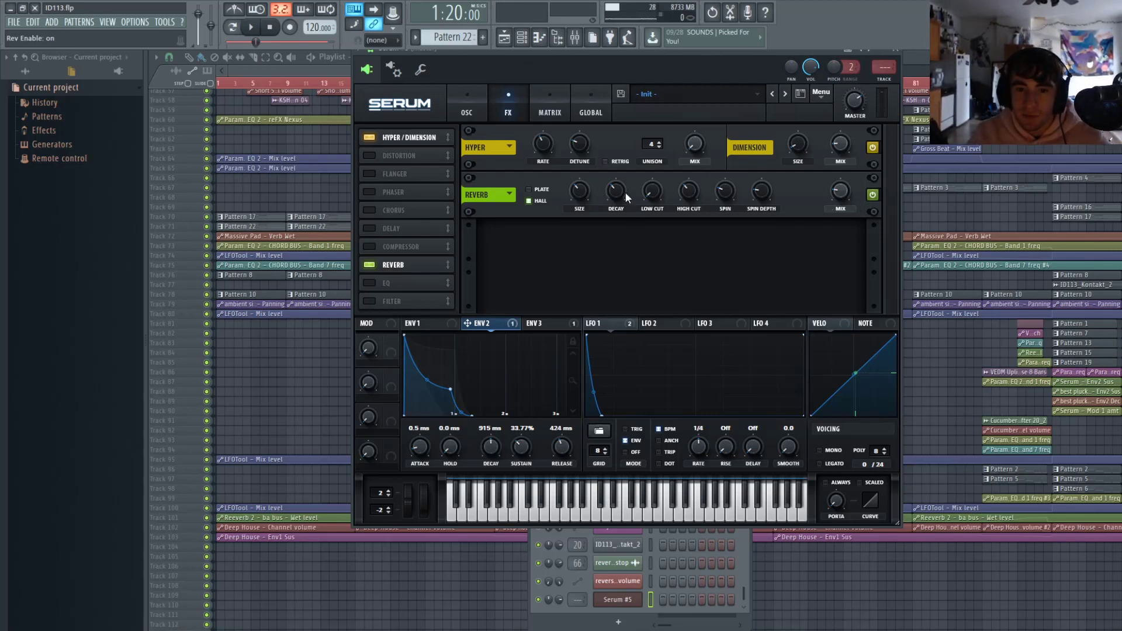
{"action": "scroll", "coordinate": [671, 182], "scroll_direction": "up", "scroll_amount": 2}
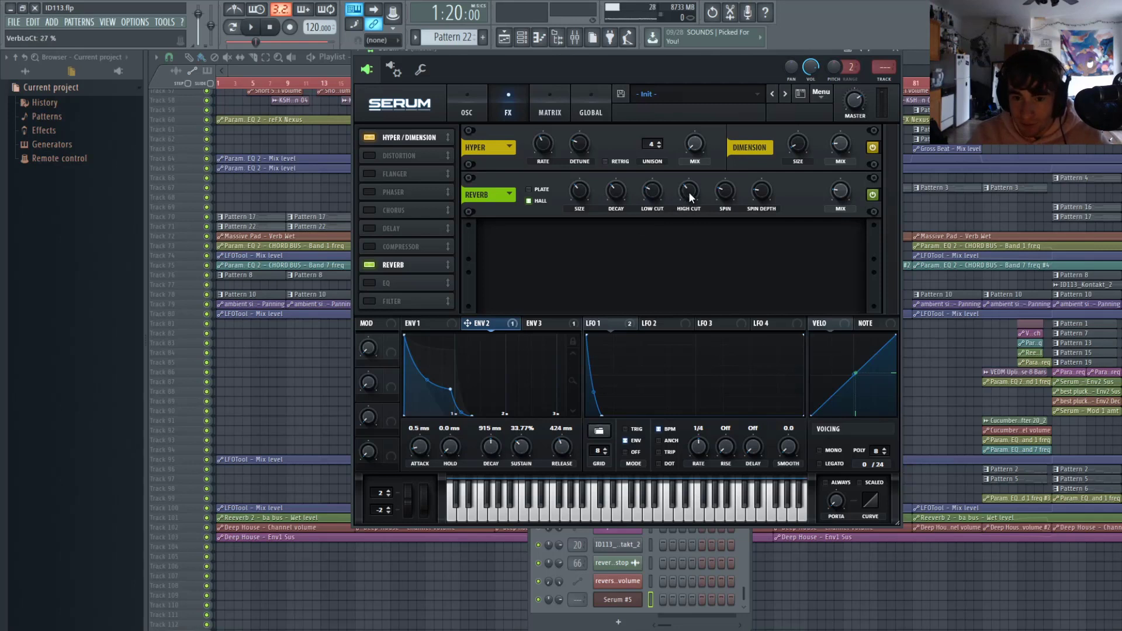
{"action": "left_click", "coordinate": [535, 519]}
{"action": "left_click", "coordinate": [511, 510]}
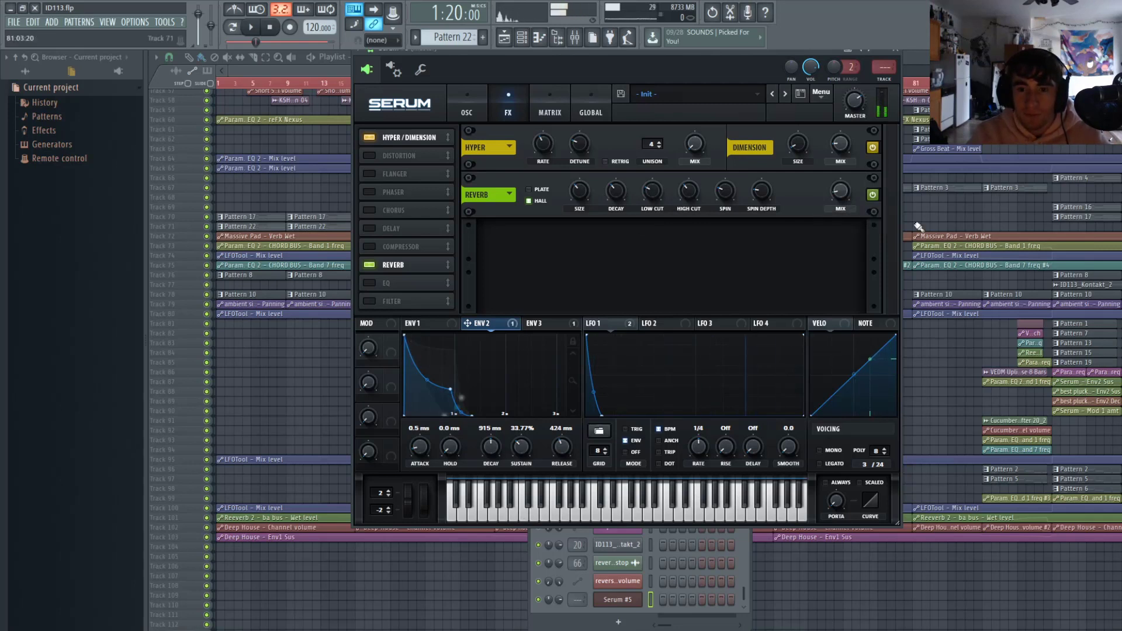
Set the reverb mix to 9% and audition a note.
{"action": "double_click", "coordinate": [845, 193]}
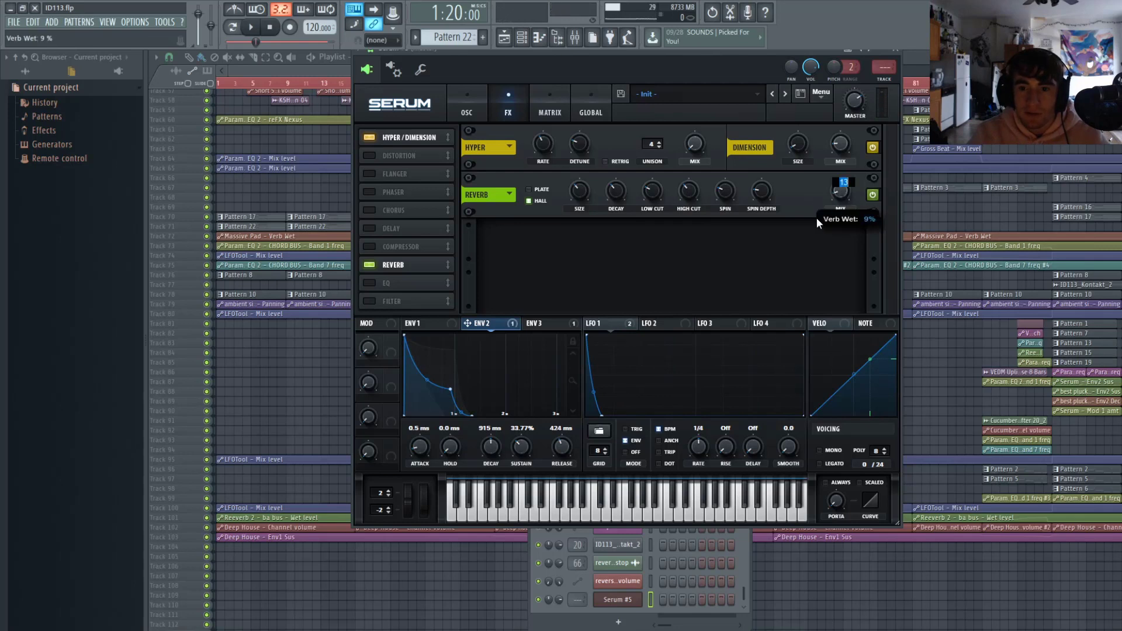
{"action": "type", "text": "9"}
{"action": "key", "text": "Return"}
{"action": "left_click", "coordinate": [522, 501]}
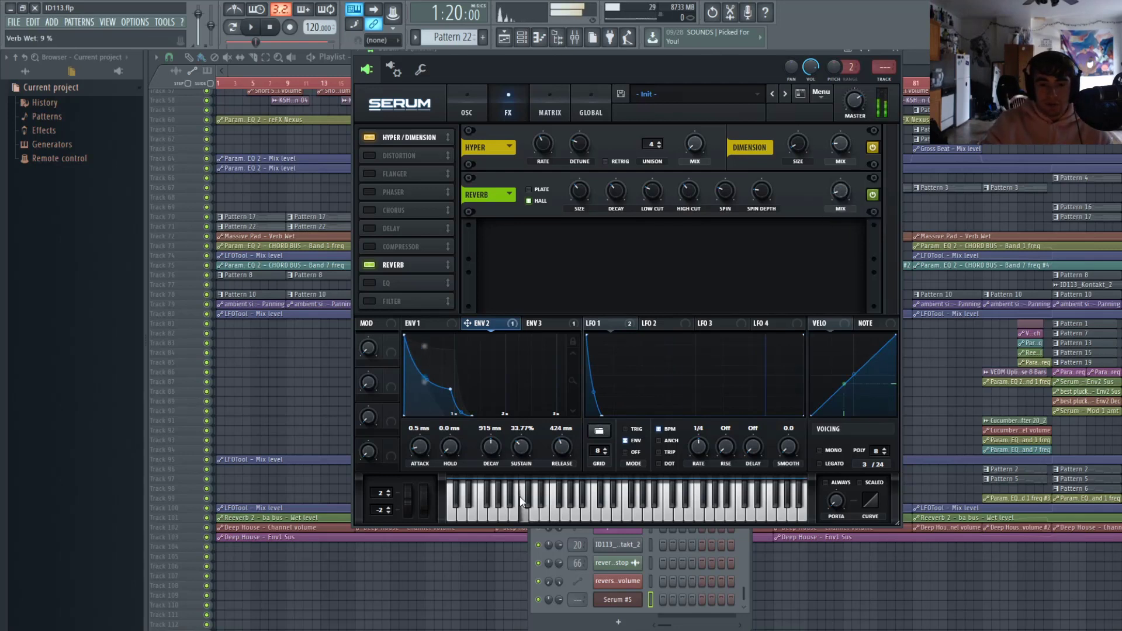
{"action": "left_click", "coordinate": [523, 501]}
Shape Envelope 1 with -14.1 dB sustain, about 958 ms release and a 67% decay curve, and audition notes.
{"action": "left_click", "coordinate": [418, 323]}
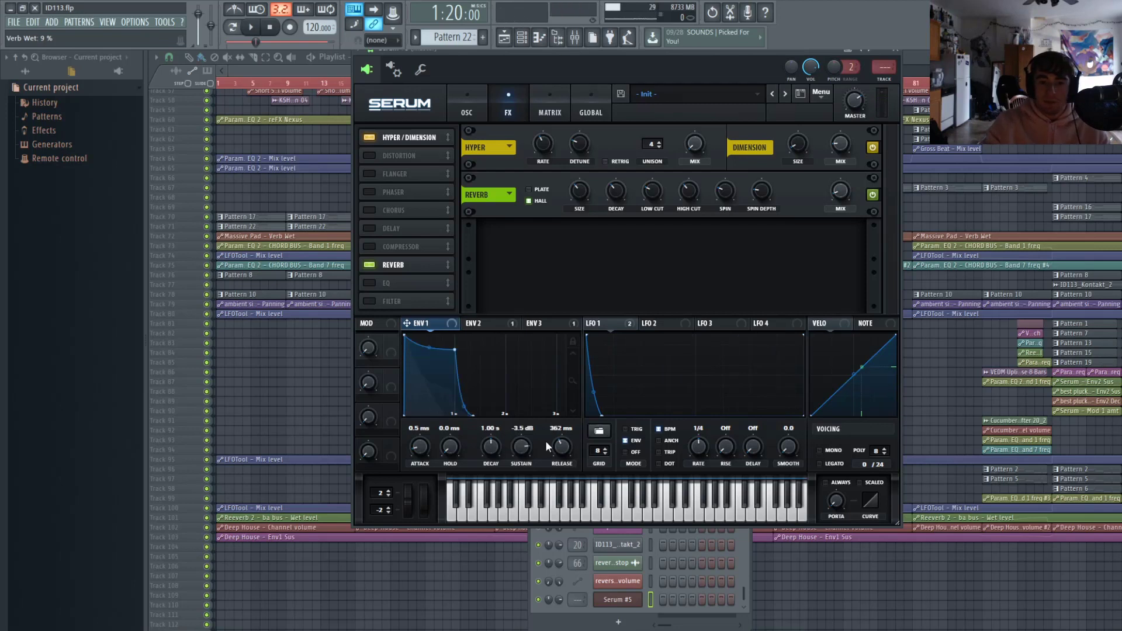
{"action": "left_click_drag", "start_coordinate": [566, 446], "coordinate": [475, 469]}
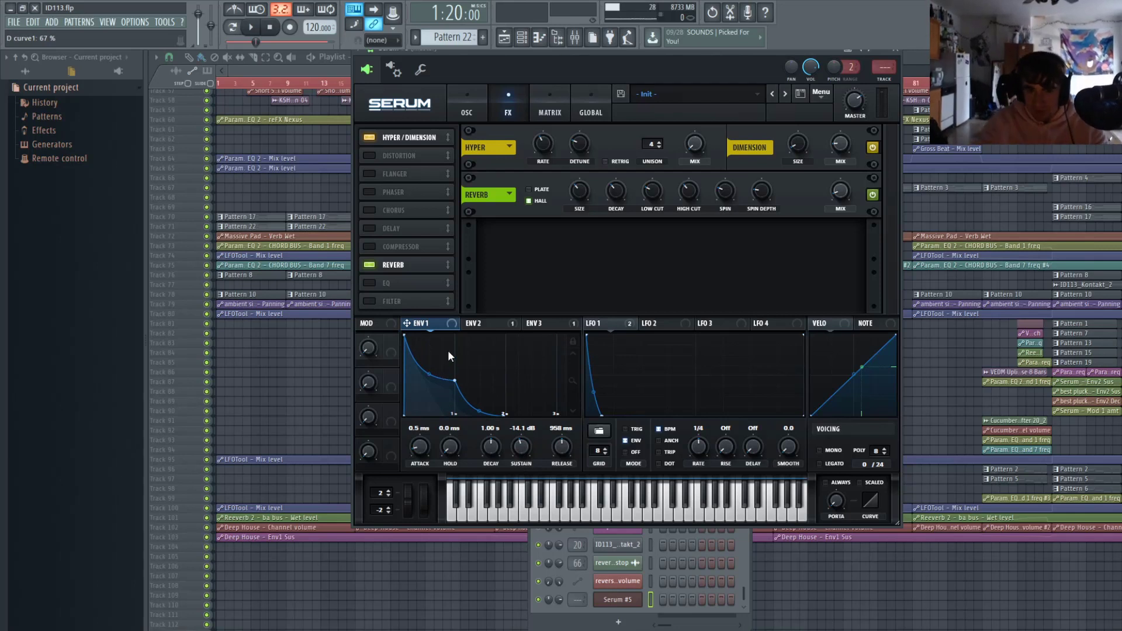
{"action": "left_click", "coordinate": [561, 508]}
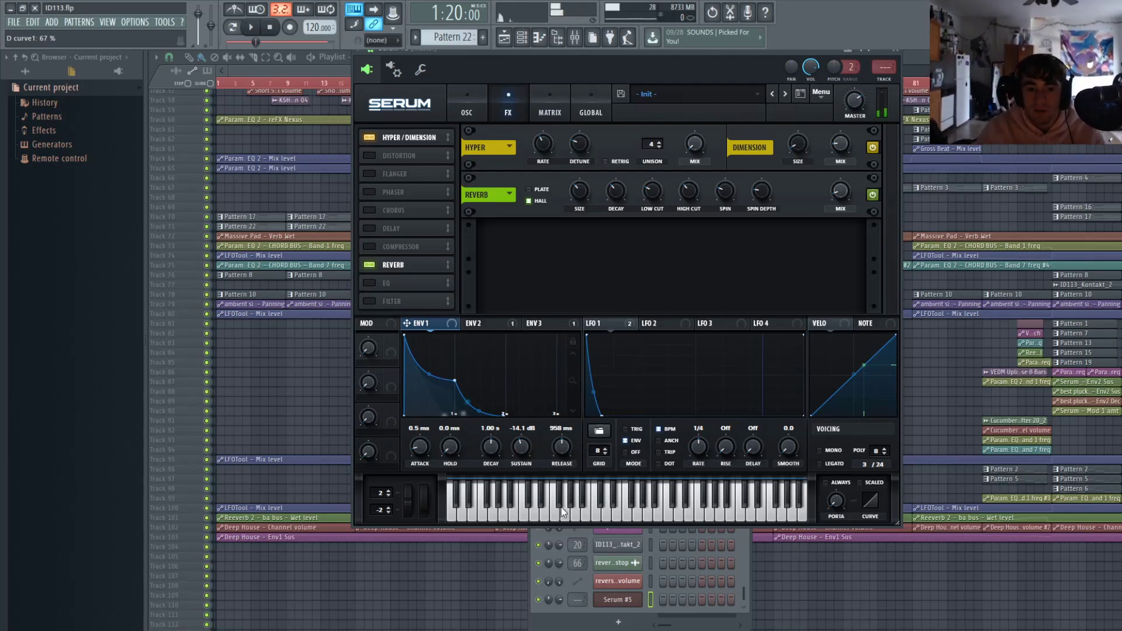
{"action": "left_click_drag", "start_coordinate": [561, 507], "coordinate": [501, 513]}
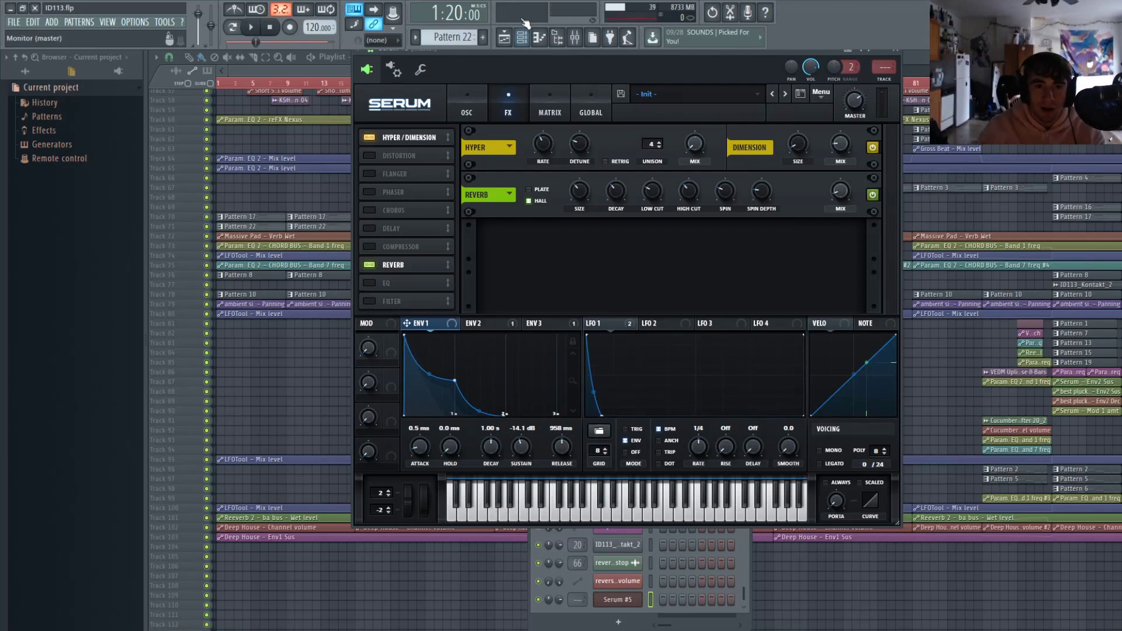
{"action": "left_click", "coordinate": [474, 104]}
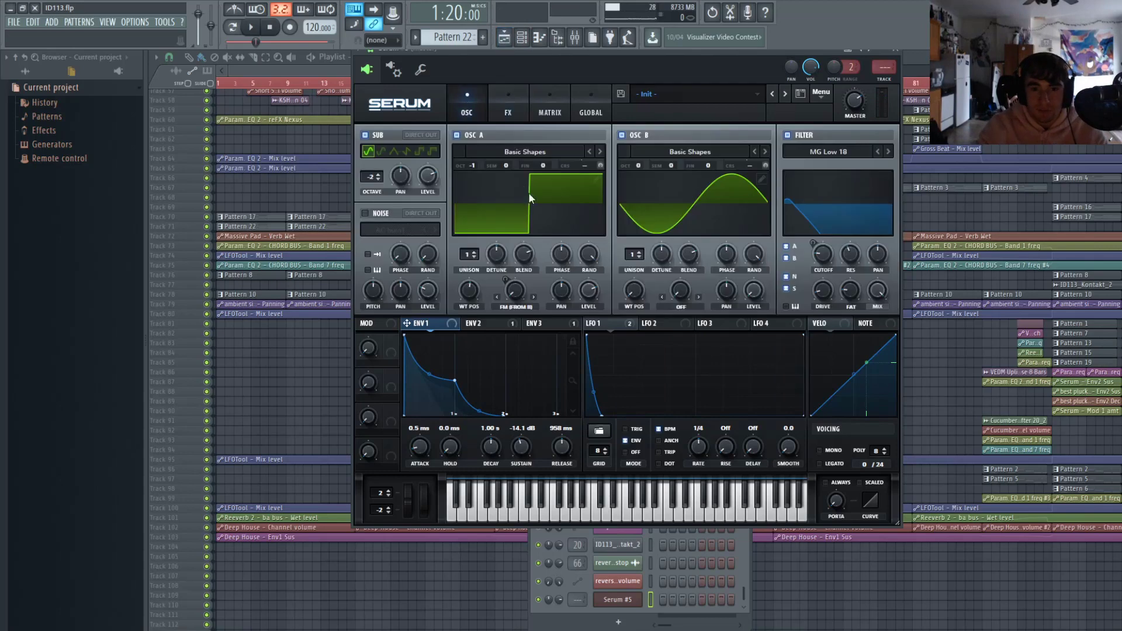
Try the Monster 1 [SL] wavetable in oscillator A, audition several notes, and restore the Basic Shapes wavetable.
{"action": "left_click", "coordinate": [595, 268]}
{"action": "left_click", "coordinate": [532, 501]}
{"action": "left_click", "coordinate": [505, 501]}
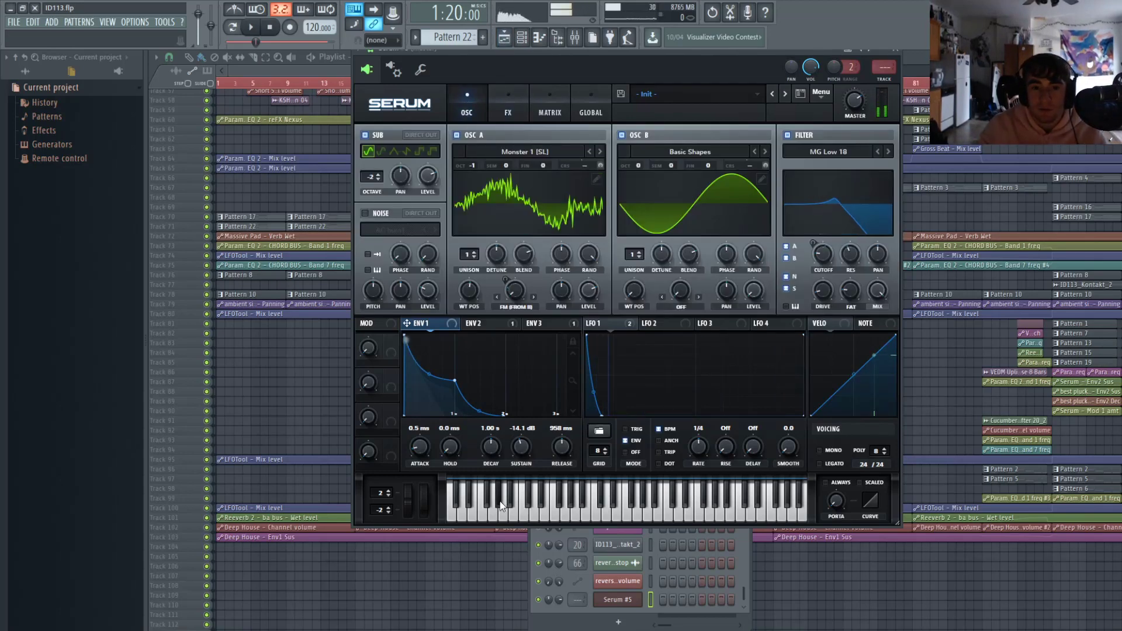
{"action": "left_click", "coordinate": [514, 501]}
{"action": "left_click", "coordinate": [546, 498]}
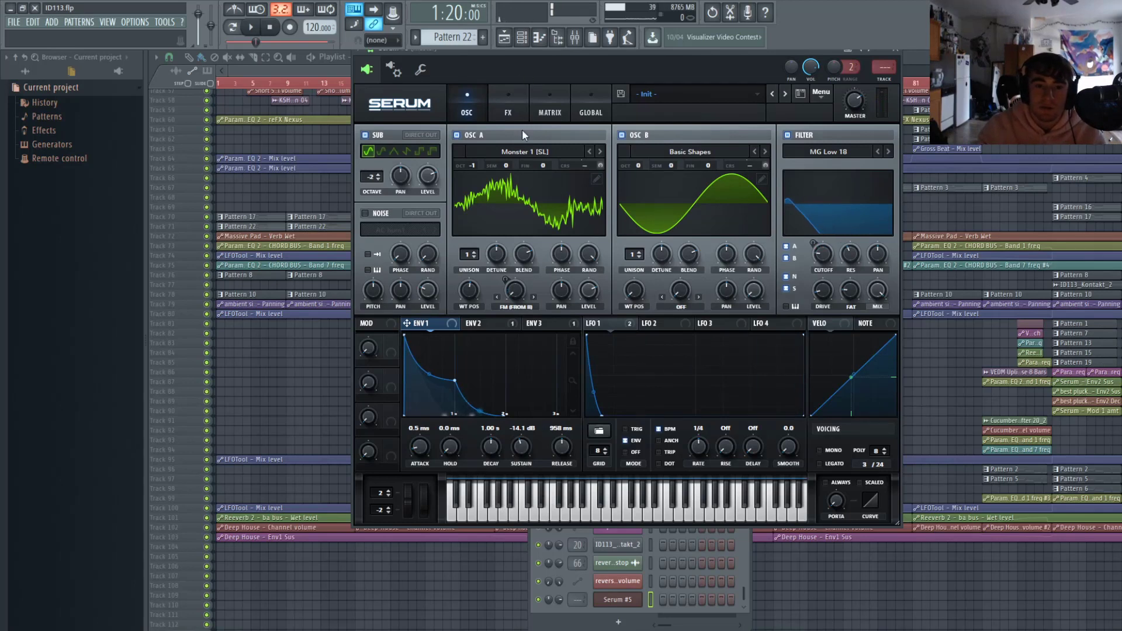
{"action": "left_click", "coordinate": [582, 268]}
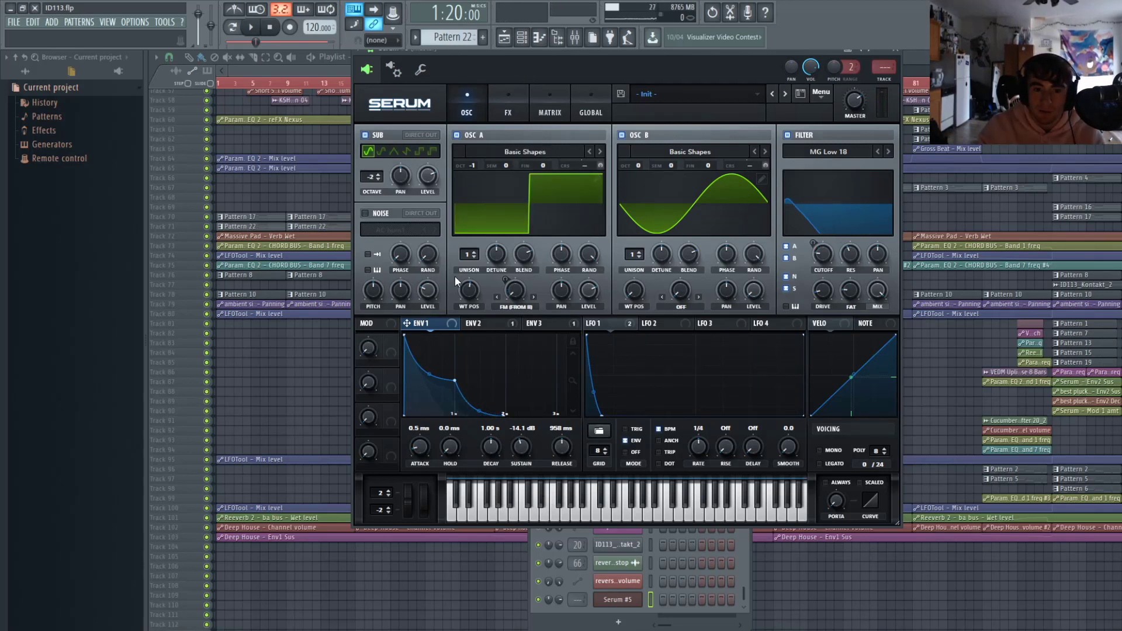
Set oscillator A's random phase to 0% and turn on mono voicing, auditioning a few notes.
{"action": "left_click", "coordinate": [590, 259]}
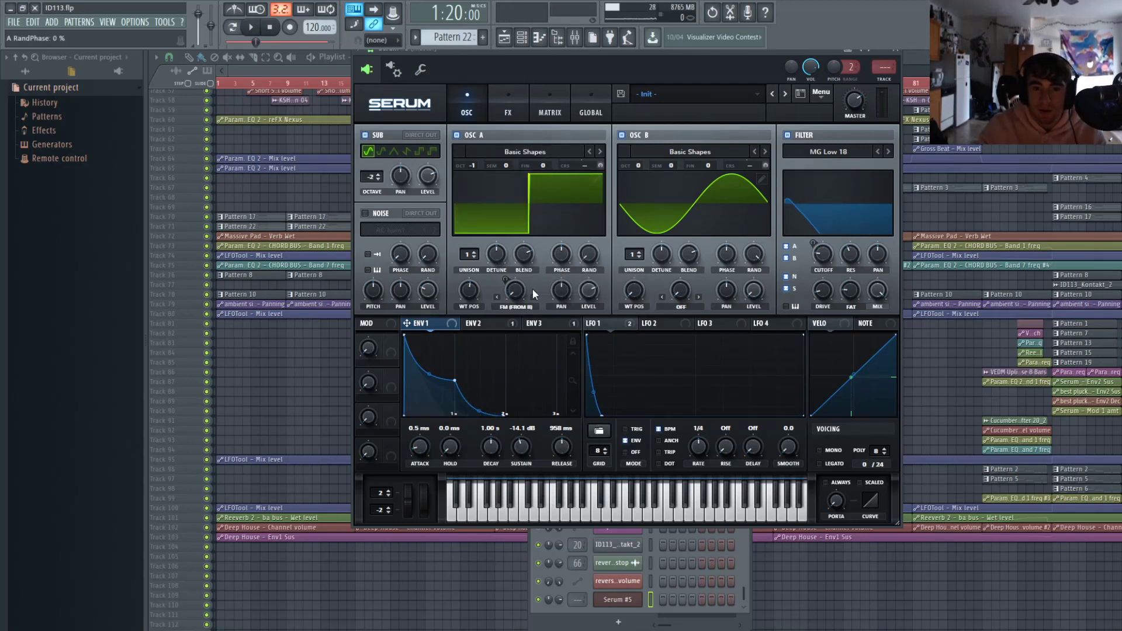
{"action": "left_click_drag", "start_coordinate": [589, 262], "coordinate": [587, 329]}
{"action": "left_click", "coordinate": [820, 450]}
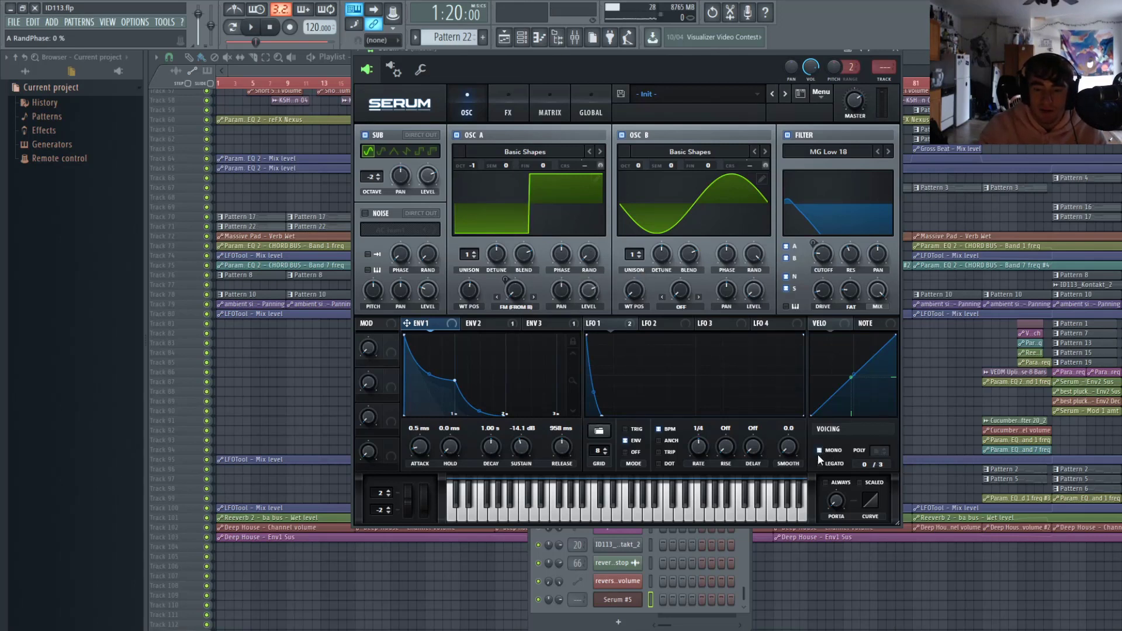
{"action": "left_click", "coordinate": [598, 507]}
{"action": "left_click", "coordinate": [542, 508]}
{"action": "left_click", "coordinate": [510, 508]}
{"action": "left_click", "coordinate": [510, 507]}
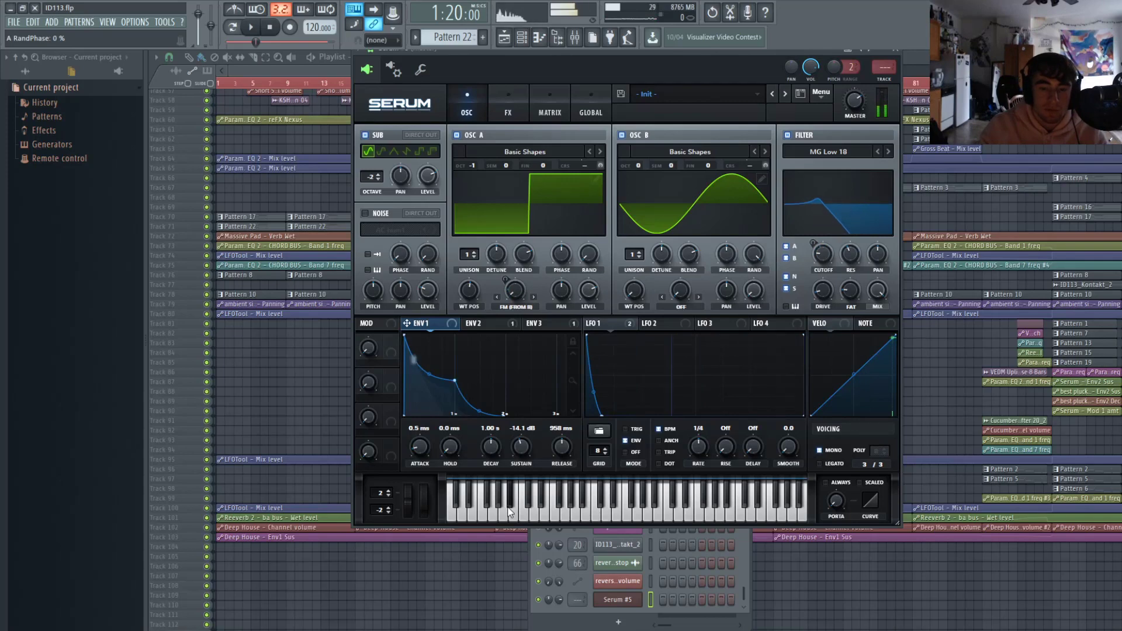